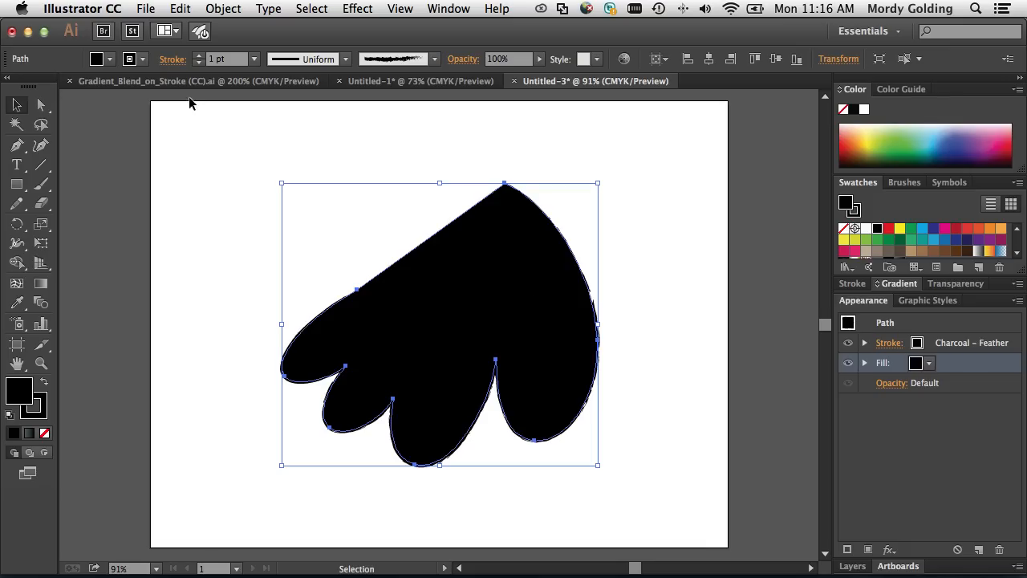
Set the weight of the black path's Charcoal - Feather brush stroke to 10 pt and deselect the path
left_click(197, 54)
left_click(197, 54)
left_click(196, 55)
left_click(197, 55)
left_click(196, 55)
left_click(197, 55)
left_click(197, 54)
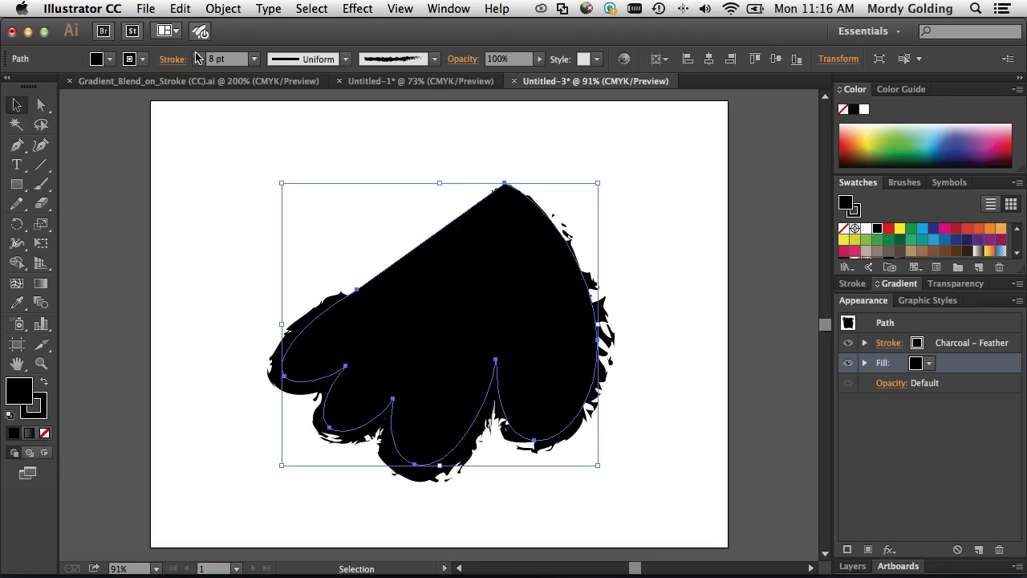
left_click(197, 54)
left_click(197, 55)
left_click(225, 210)
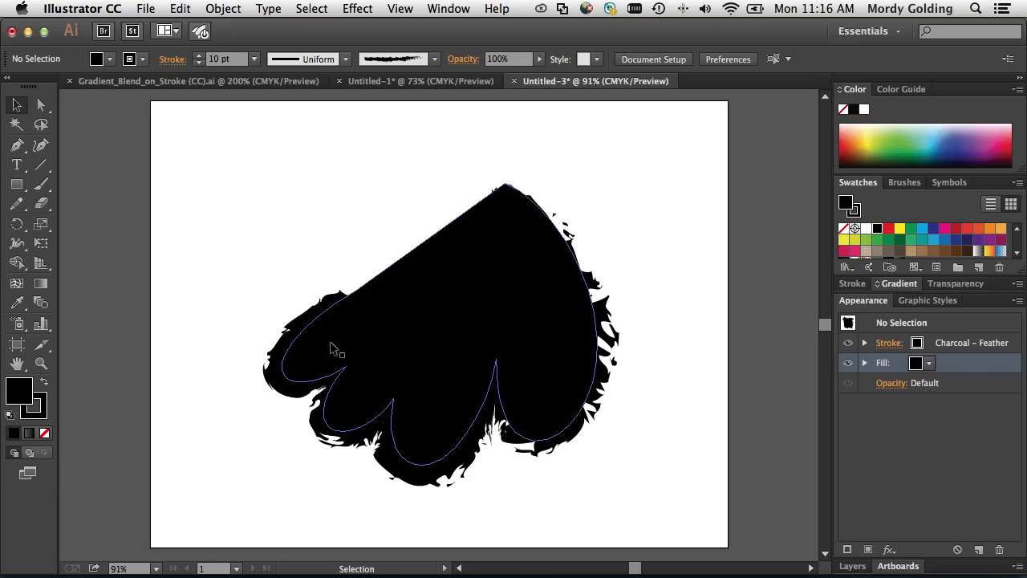
key("ctrl+y")
key("ctrl+y")
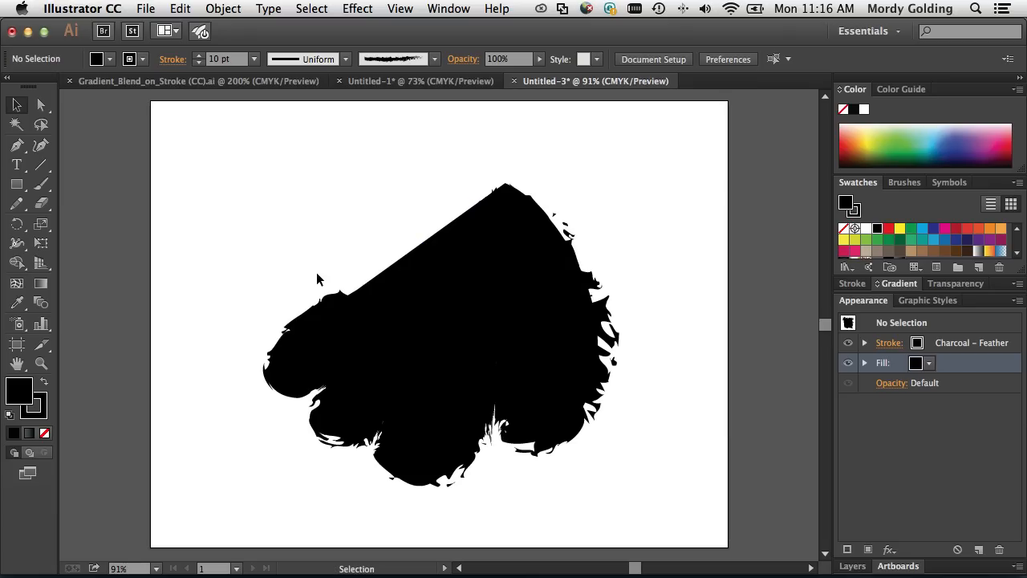
Try filling the black path with the dark New Gradient Swatch
left_click(477, 324)
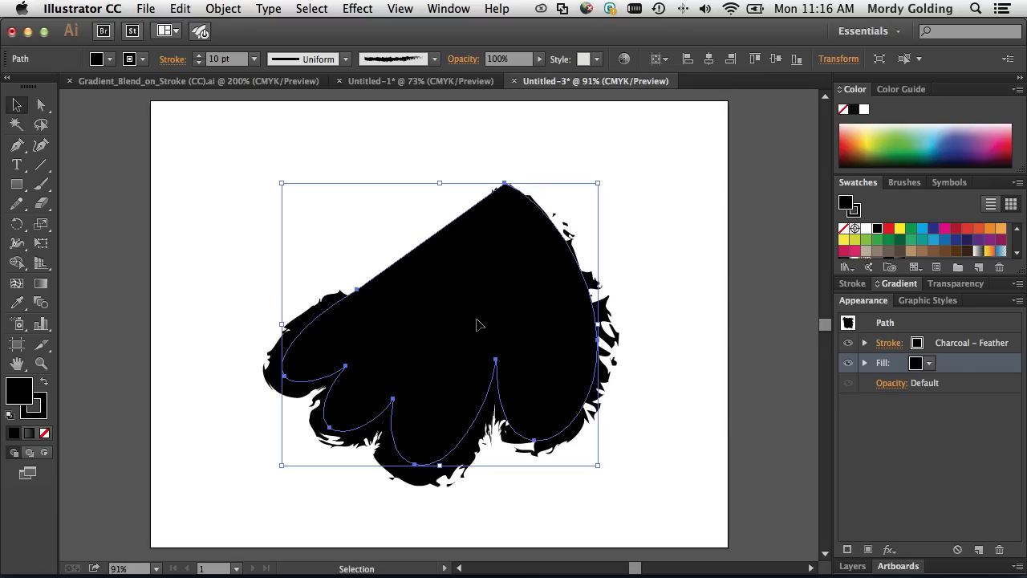
left_click(1018, 253)
left_click(1018, 254)
left_click(900, 228)
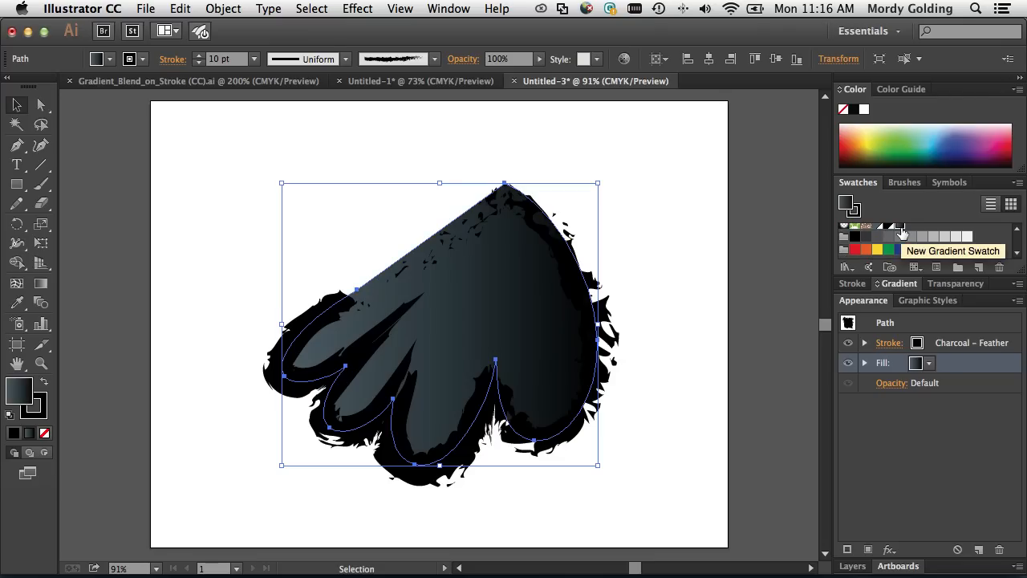
left_click(902, 230)
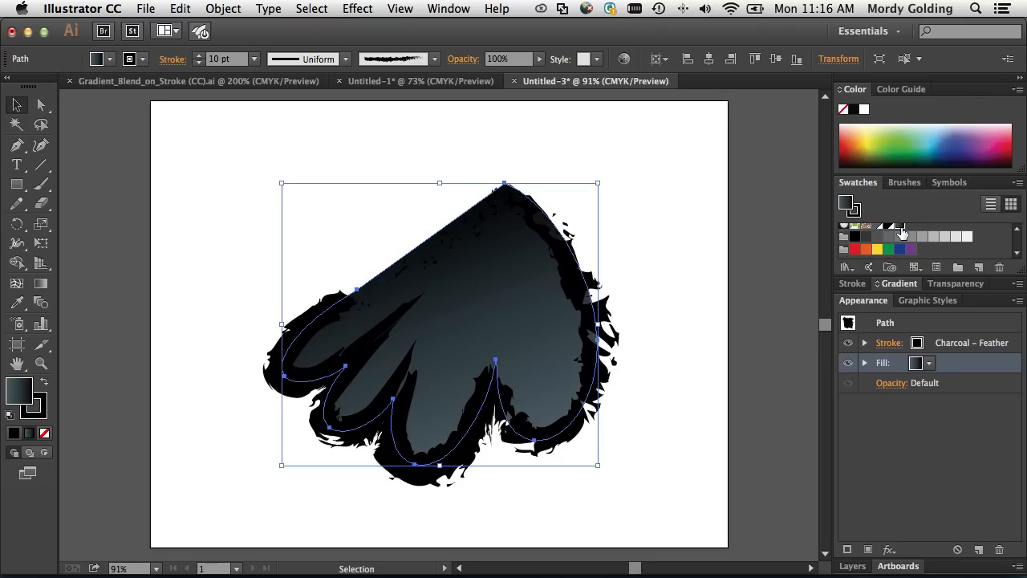
Try applying New Gradient Swatch to the path's Charcoal - Feather brush stroke
left_click(855, 211)
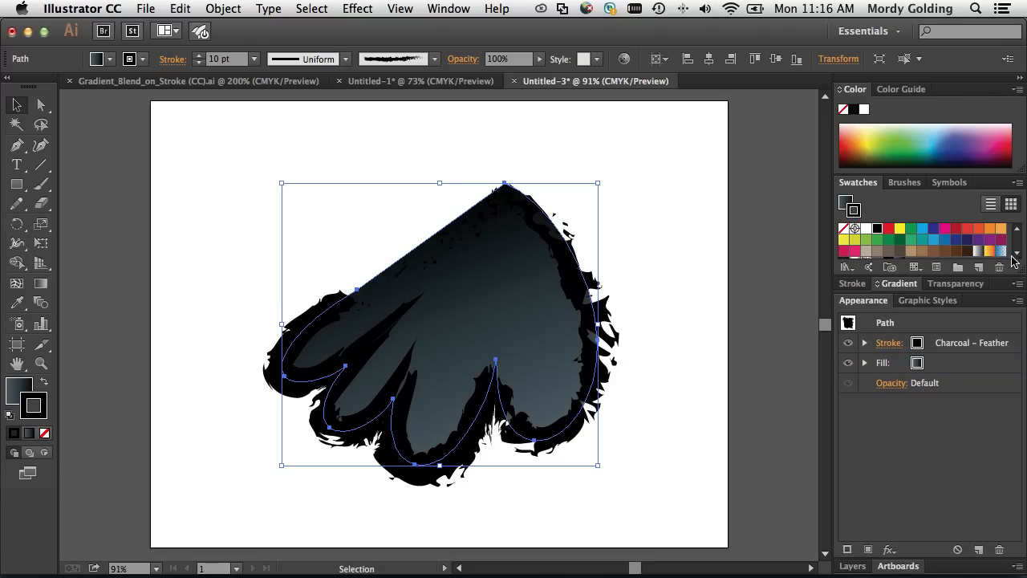
left_click(1017, 253)
left_click(1017, 254)
left_click(899, 231)
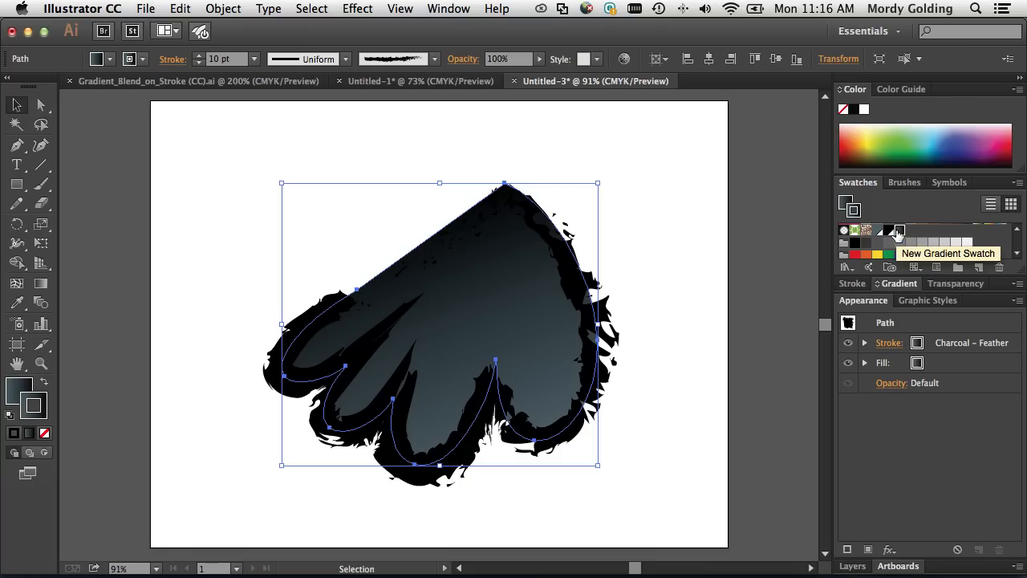
left_click(1017, 231)
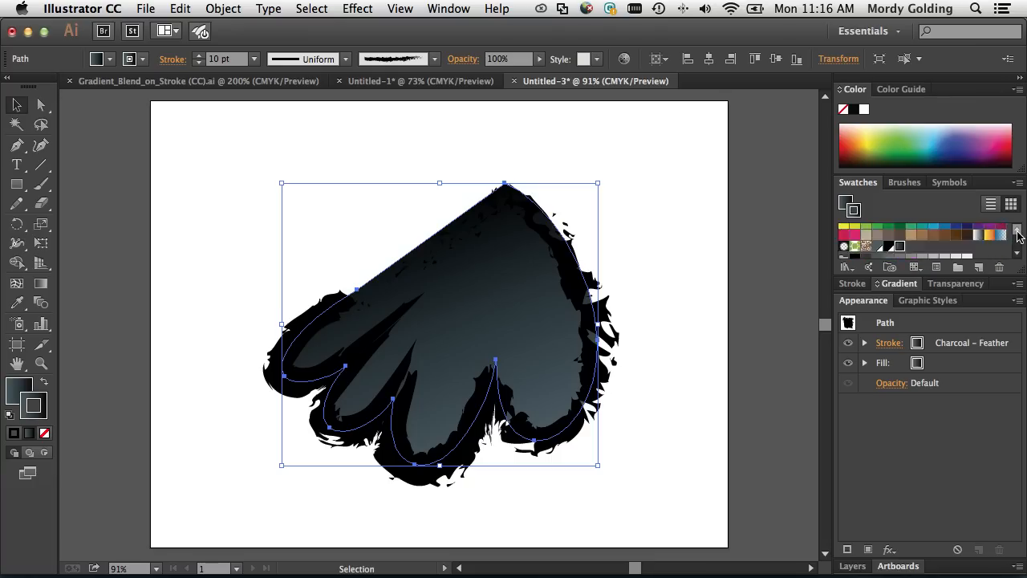
Undo the gradient changes to the path's fill and stroke, and deselect the path
key("super+z")
key("super+z")
key("super+z")
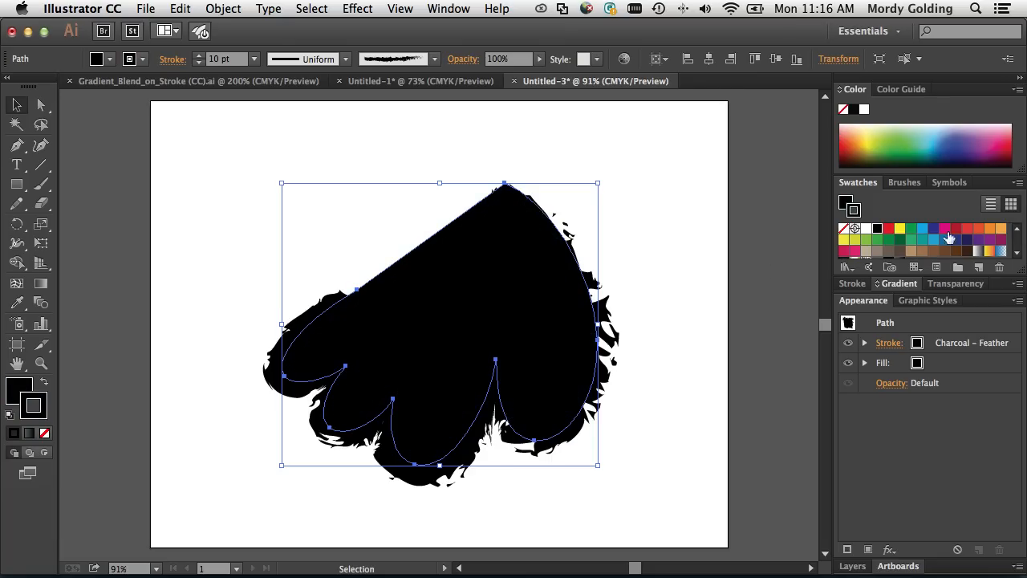
left_click(701, 281)
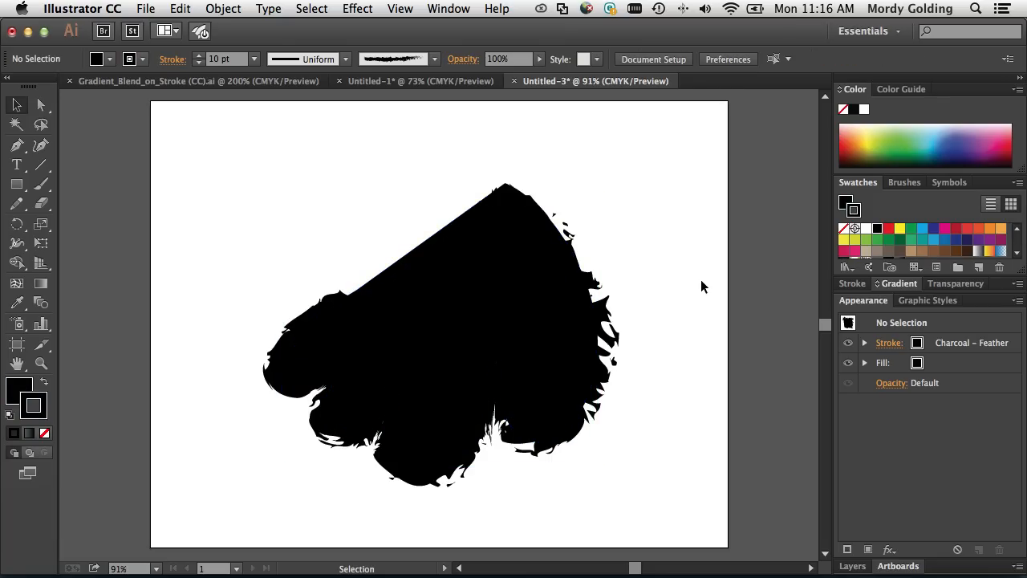
Put the single black path into a group of its own
left_click(462, 319)
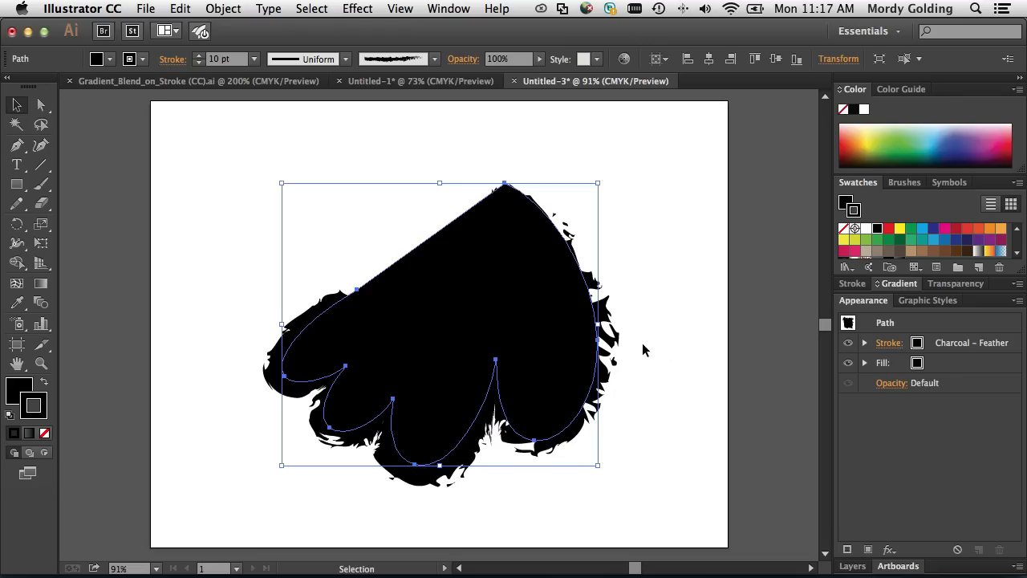
left_click(223, 8)
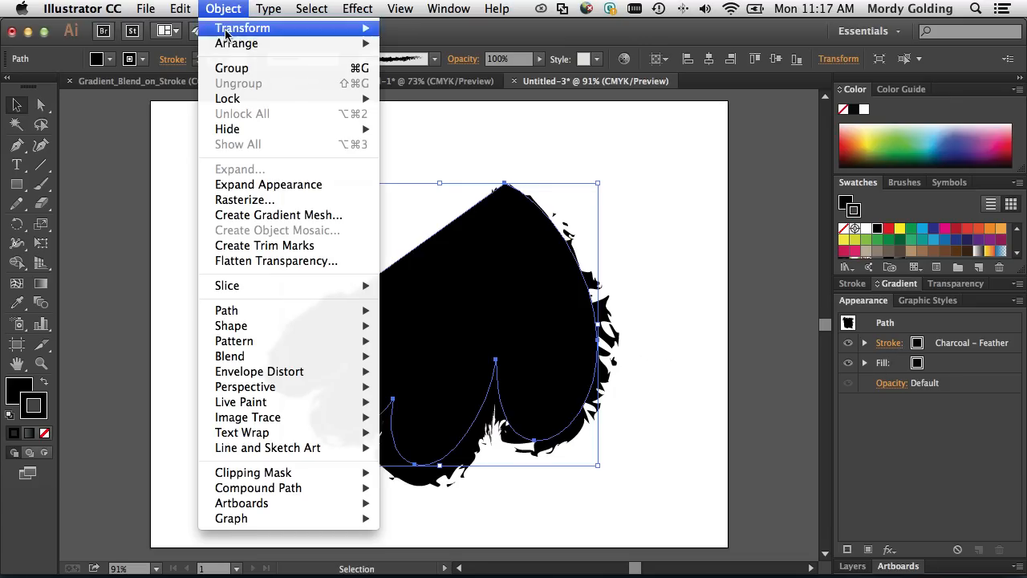
left_click(240, 71)
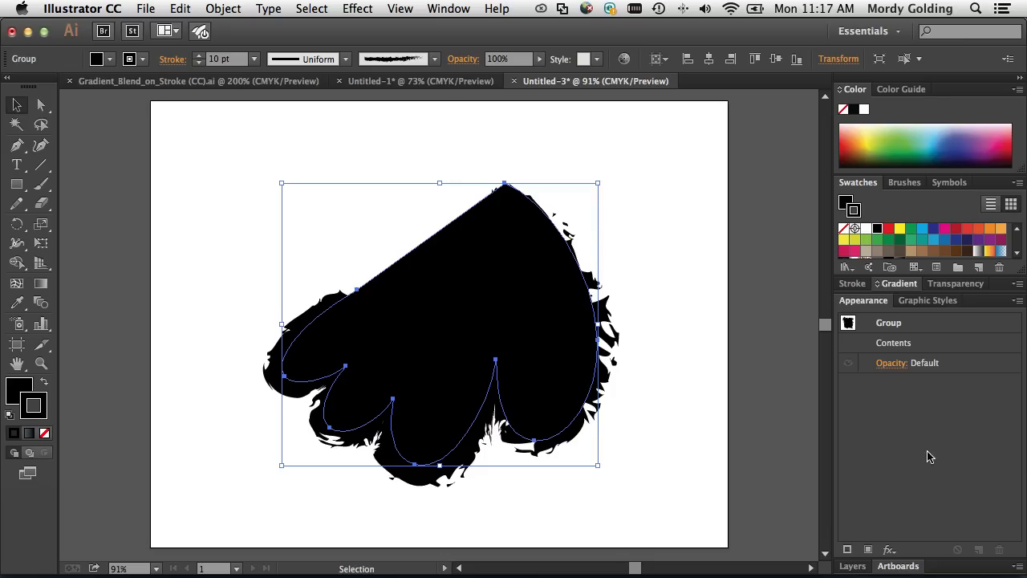
Add a new fill to the group, set it to New Gradient Swatch, and deselect the artwork
left_click(869, 550)
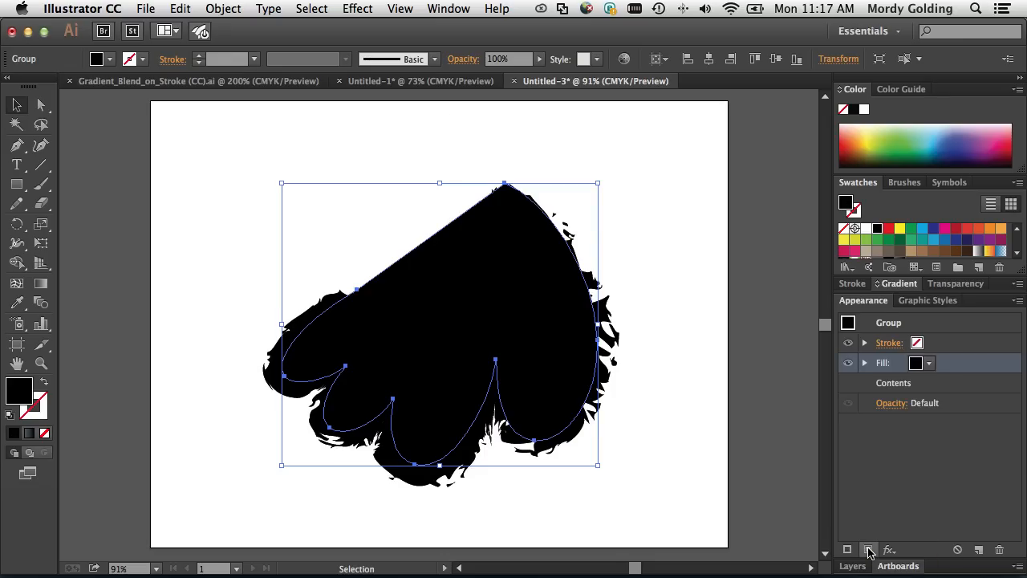
left_click(916, 363)
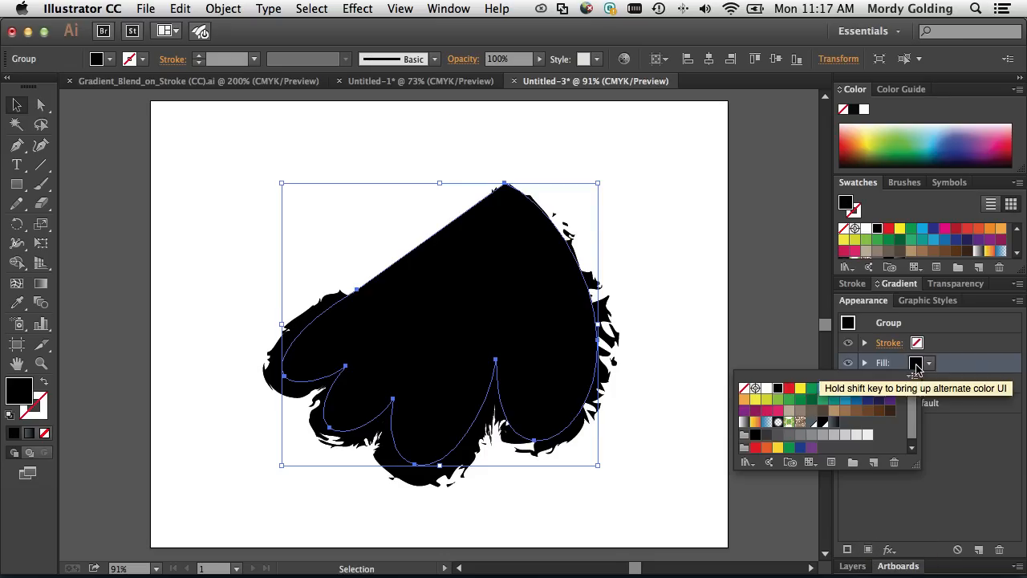
left_click(840, 419)
left_click(677, 257)
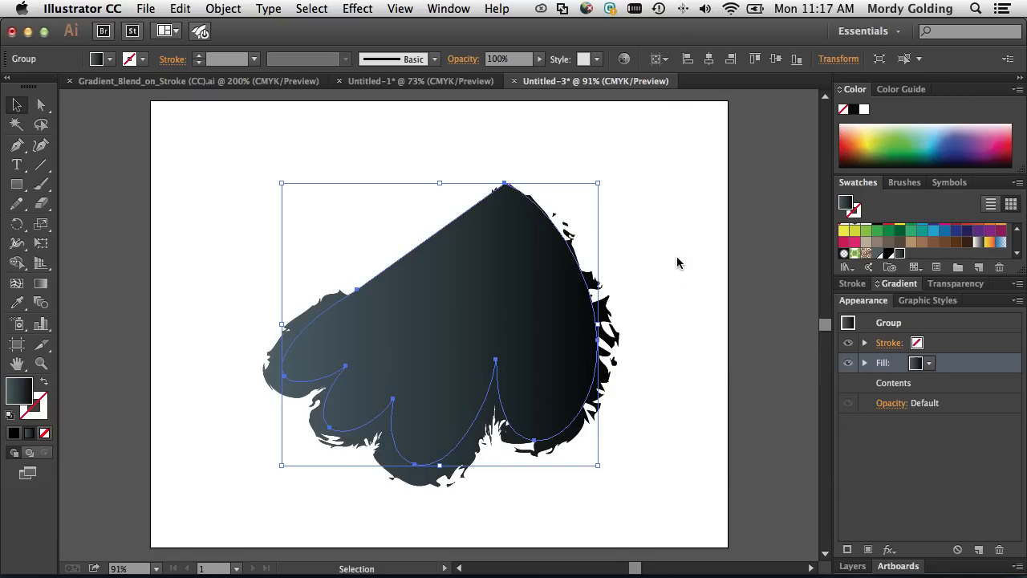
left_click(677, 257)
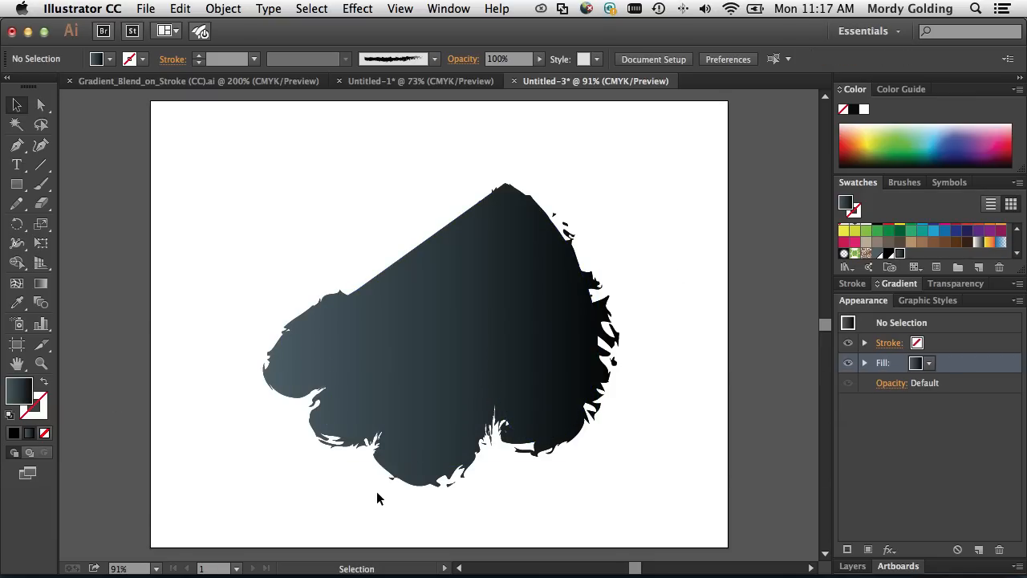
Open the group's contents and set the inner path's Charcoal - Feather stroke weight to 4 pt
left_click(411, 383)
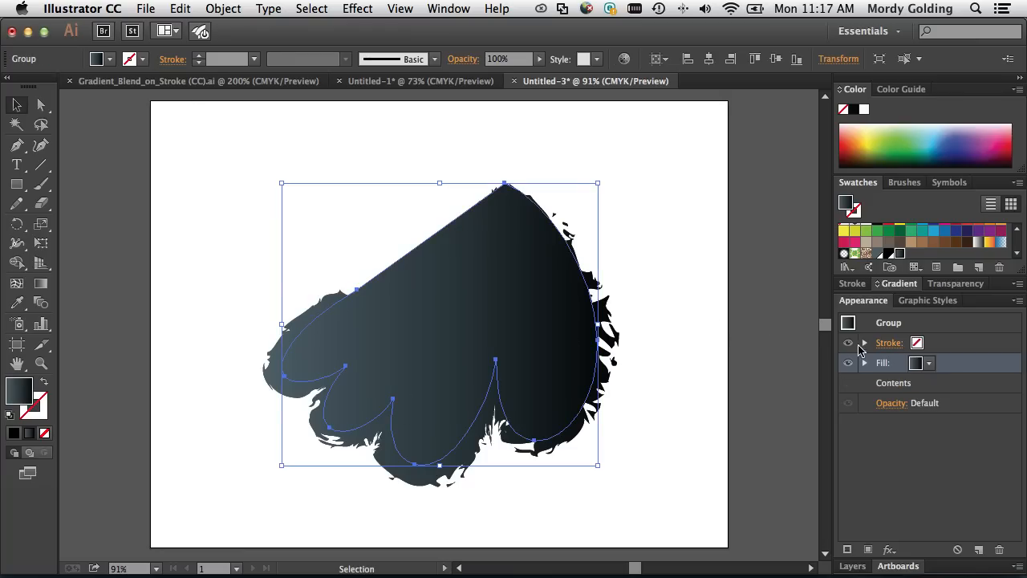
double_click(894, 384)
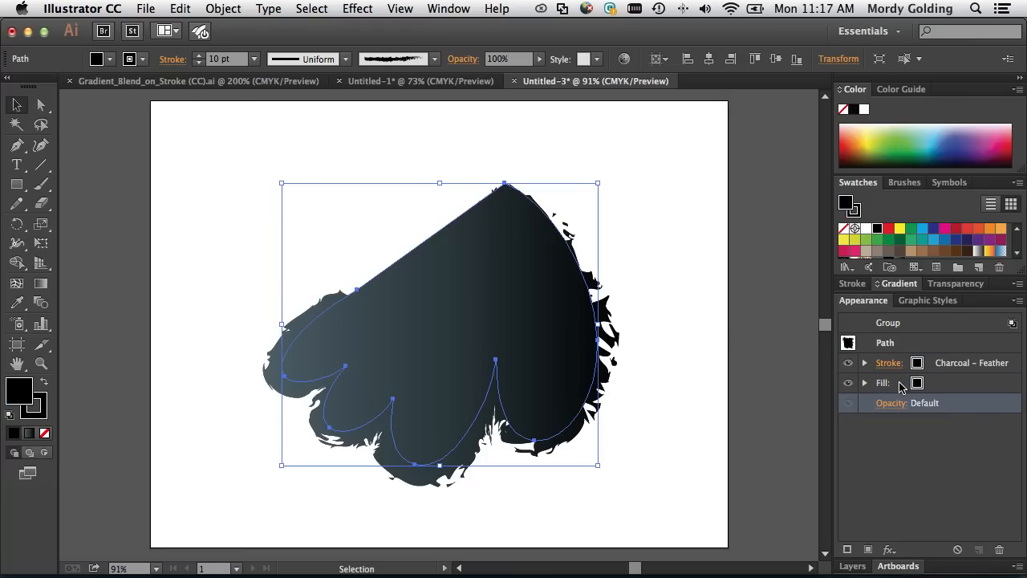
left_click(952, 367)
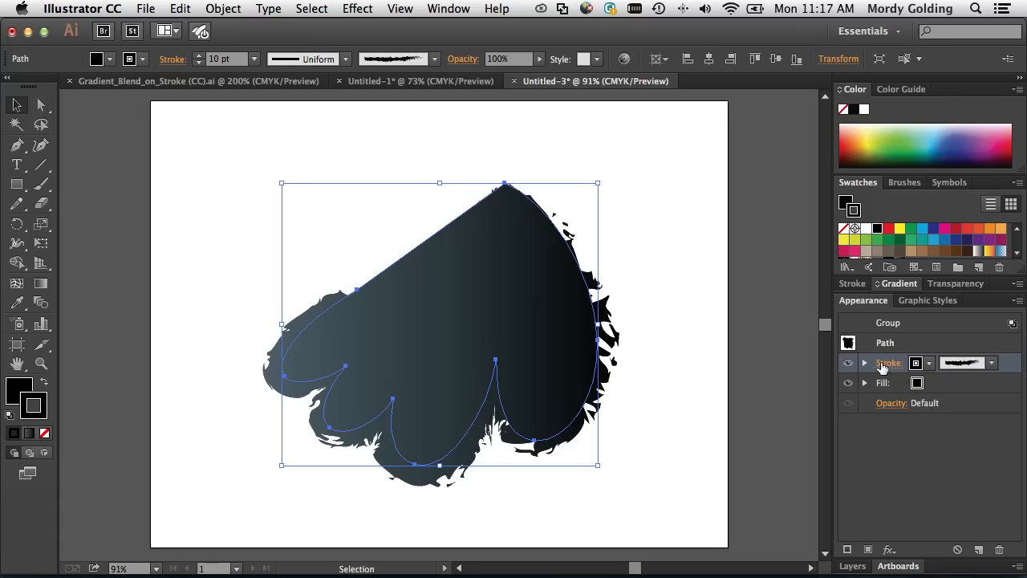
left_click(203, 62)
left_click(203, 63)
left_click(203, 63)
left_click(203, 63)
left_click(203, 62)
left_click(204, 62)
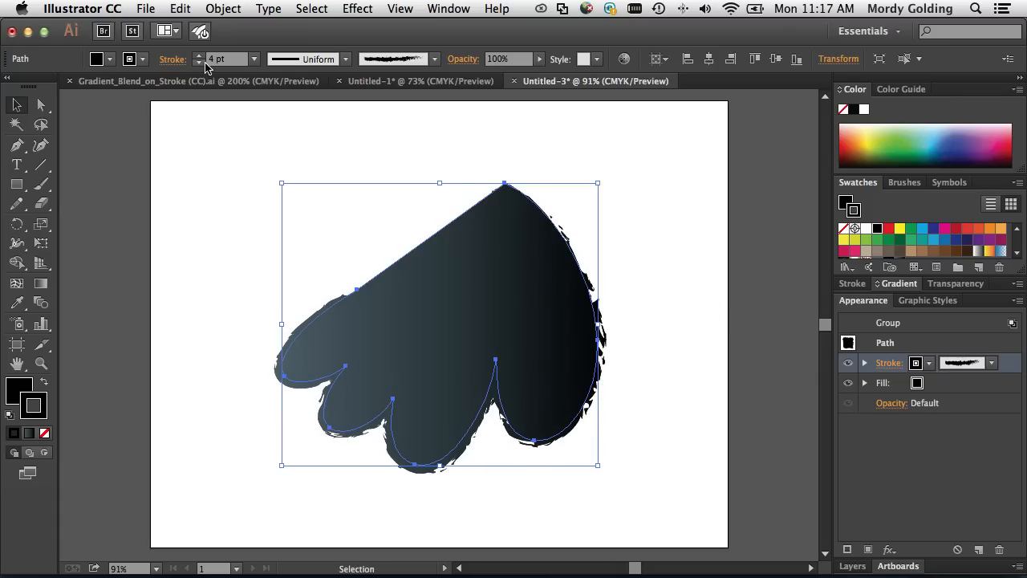
left_click(227, 226)
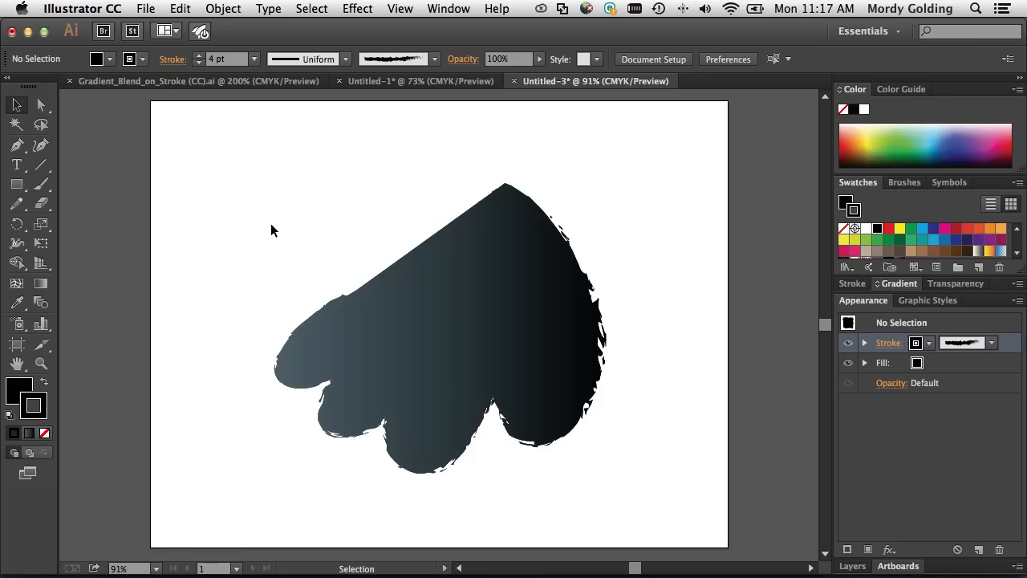
Switch to the Untitled-1 document and examine the group-level appearance of the grouped yellow circle and blue square
left_click(403, 272)
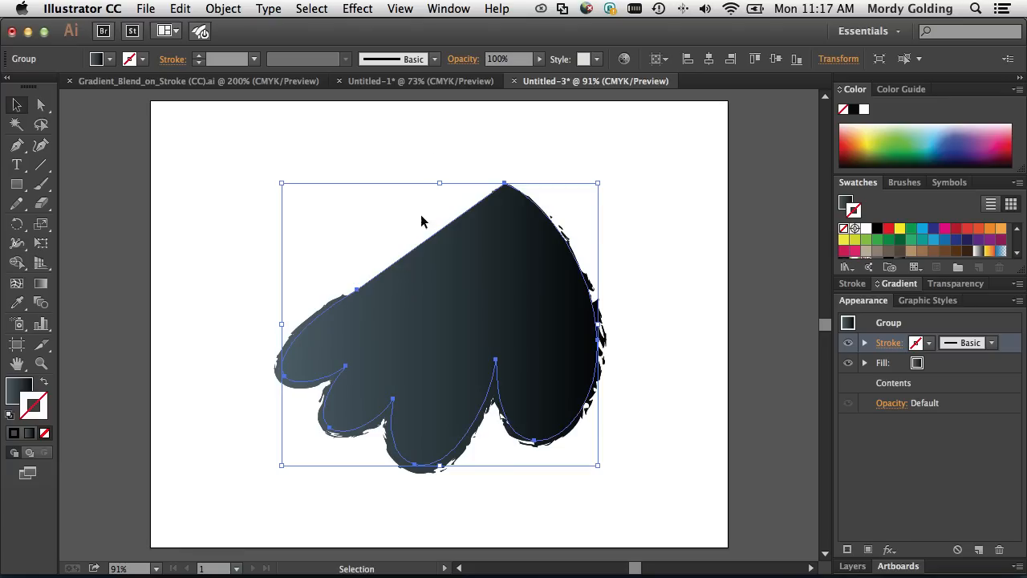
left_click(436, 136)
left_click(427, 82)
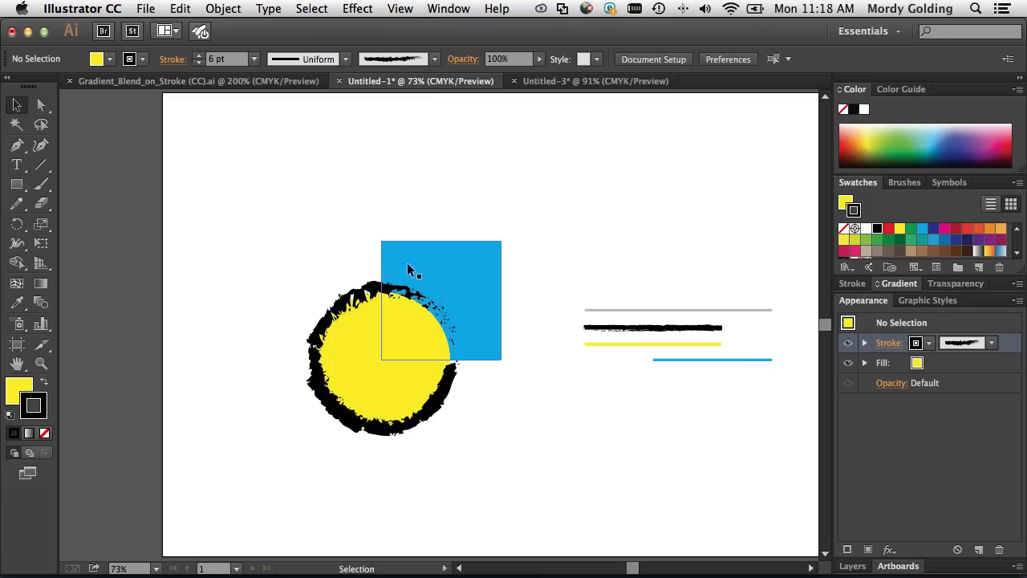
left_click(472, 269)
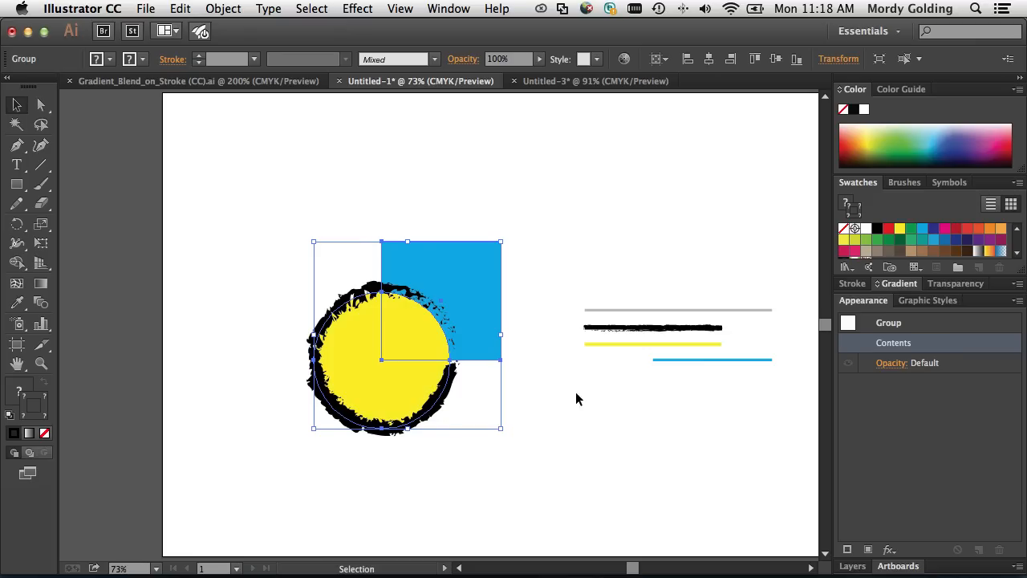
left_click(644, 416)
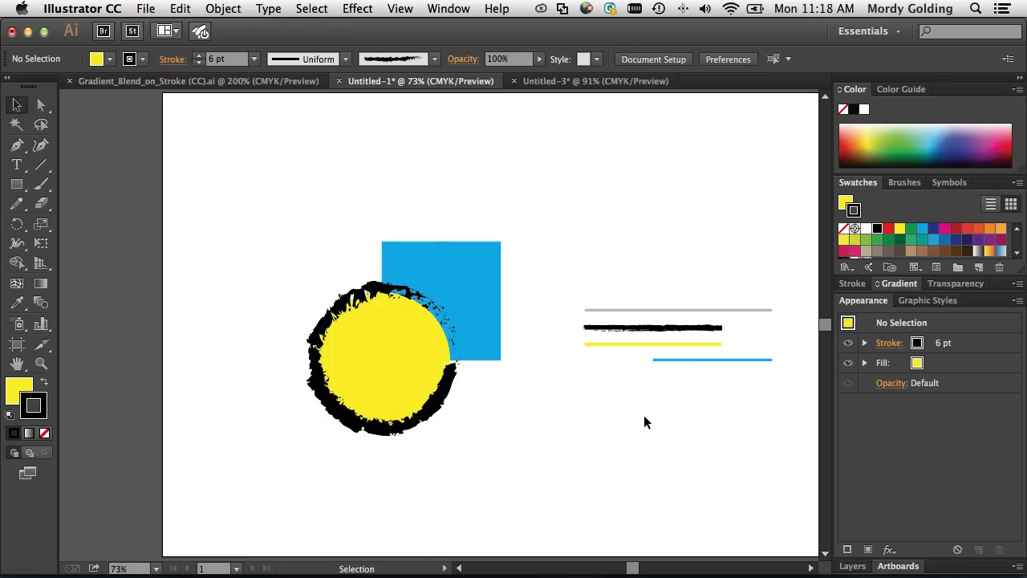
left_click(403, 344)
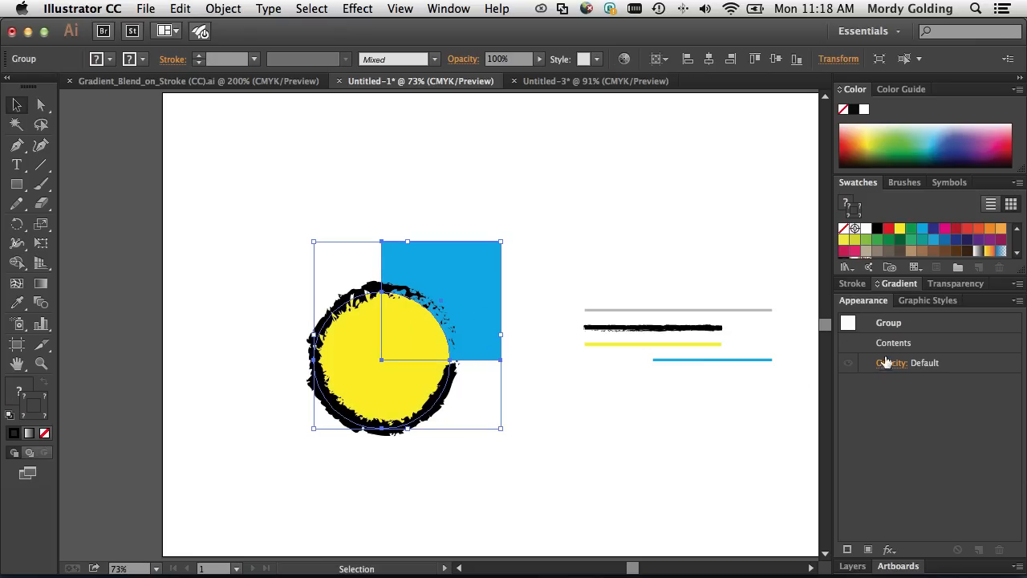
left_click(655, 436)
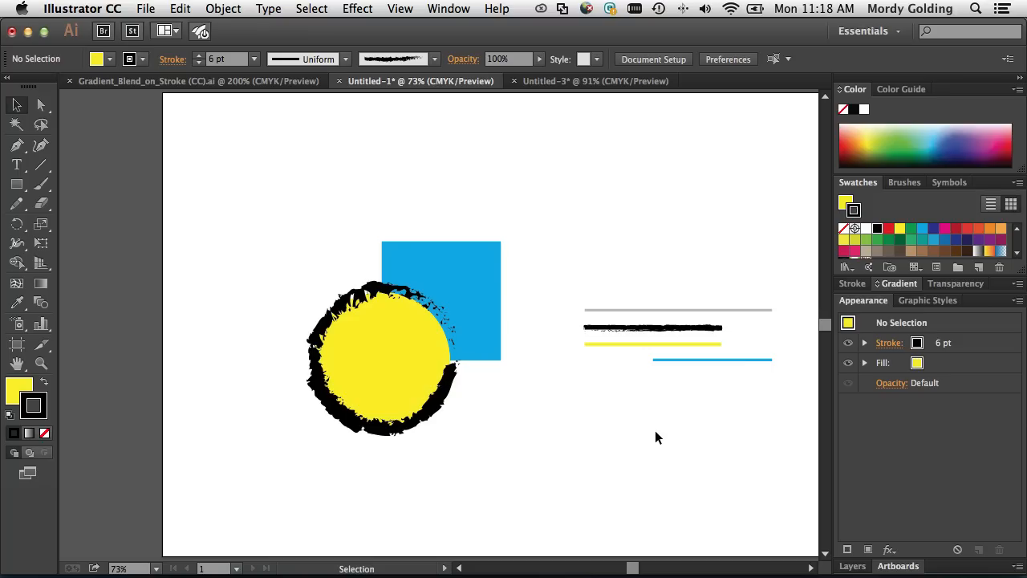
Draw a rectangle in the upper-left corner of the artboard and set both its fill and stroke to None
left_click(17, 184)
left_click_drag(198, 123, 303, 193)
left_click(94, 60)
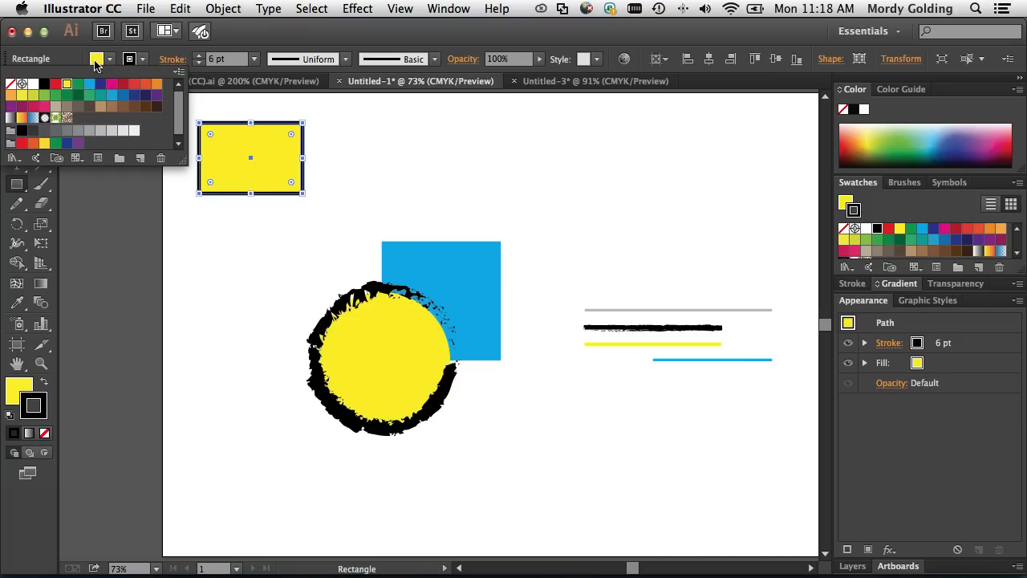
left_click(11, 83)
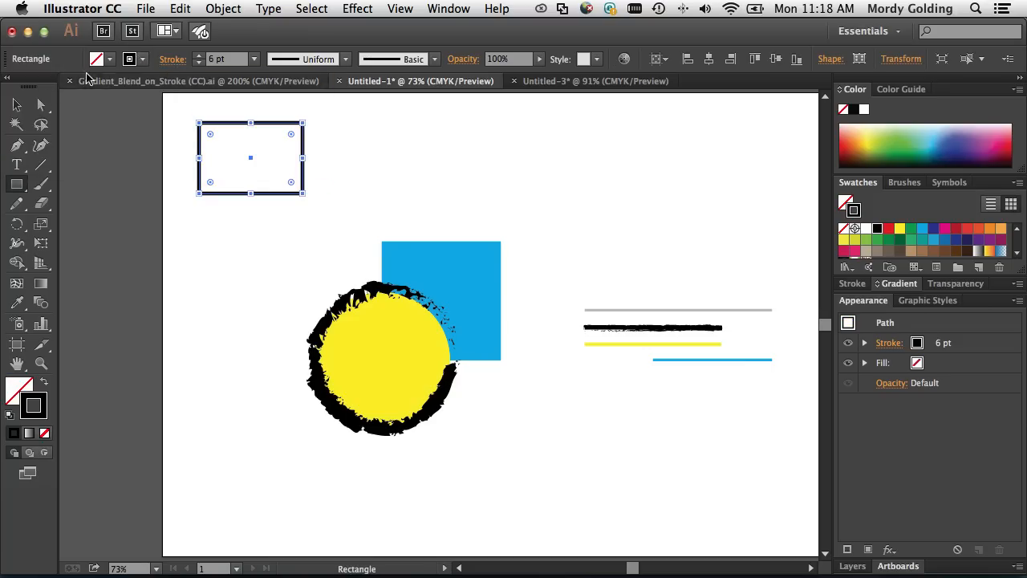
left_click(129, 59)
left_click(11, 83)
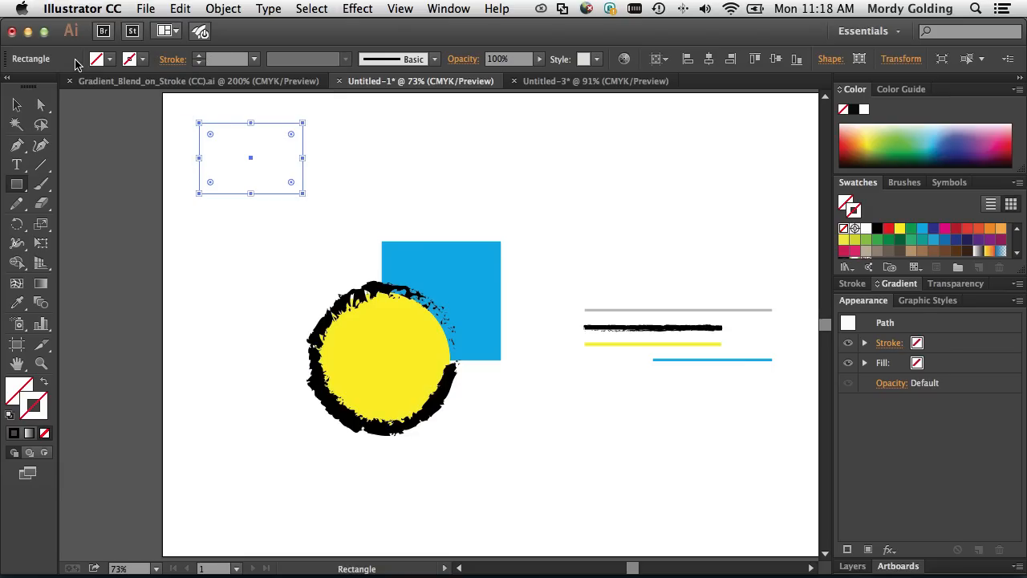
View the unpainted rectangle in Outline mode, return to Preview, and deselect it
left_click(16, 104)
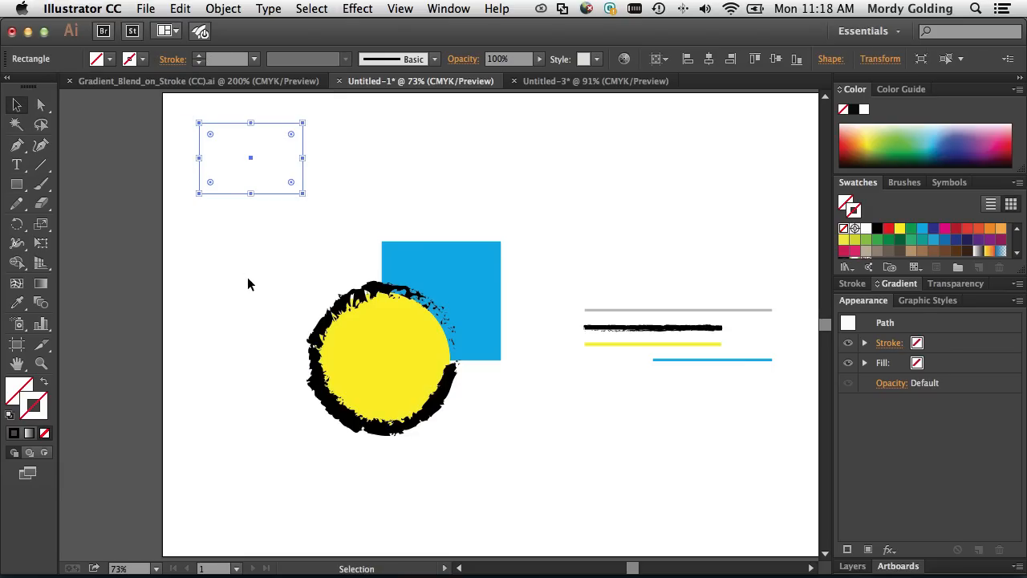
key("super+y")
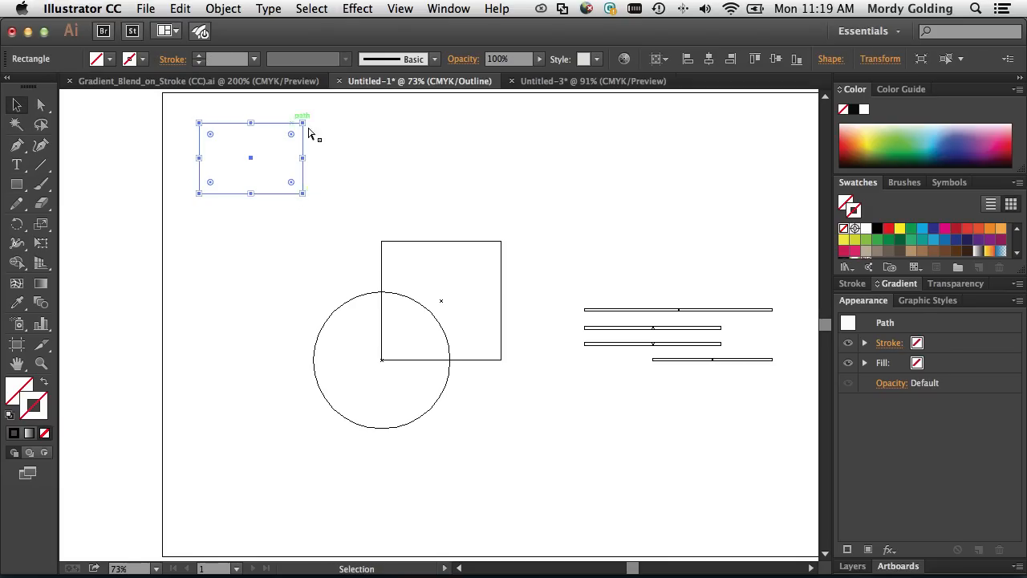
key("super+y")
left_click(317, 203)
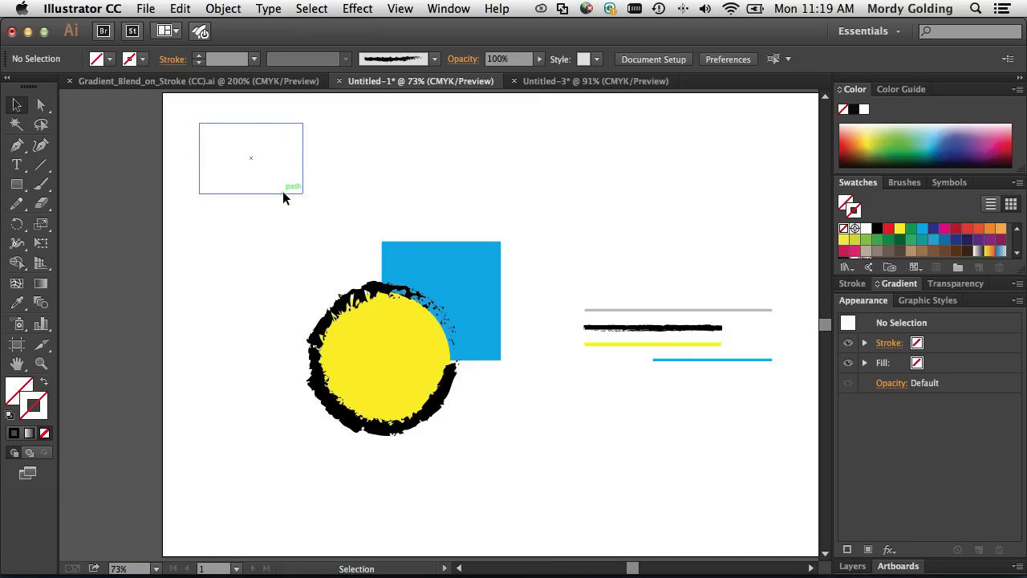
Examine the appearances of the unpainted rectangle and of the circle-and-square group, deselecting each one
left_click(282, 193)
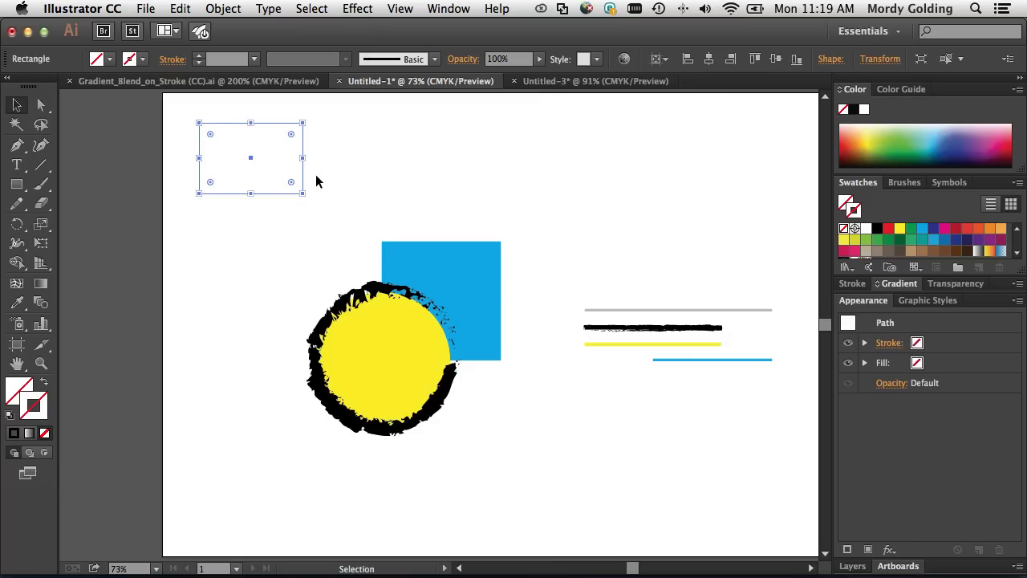
left_click(336, 156)
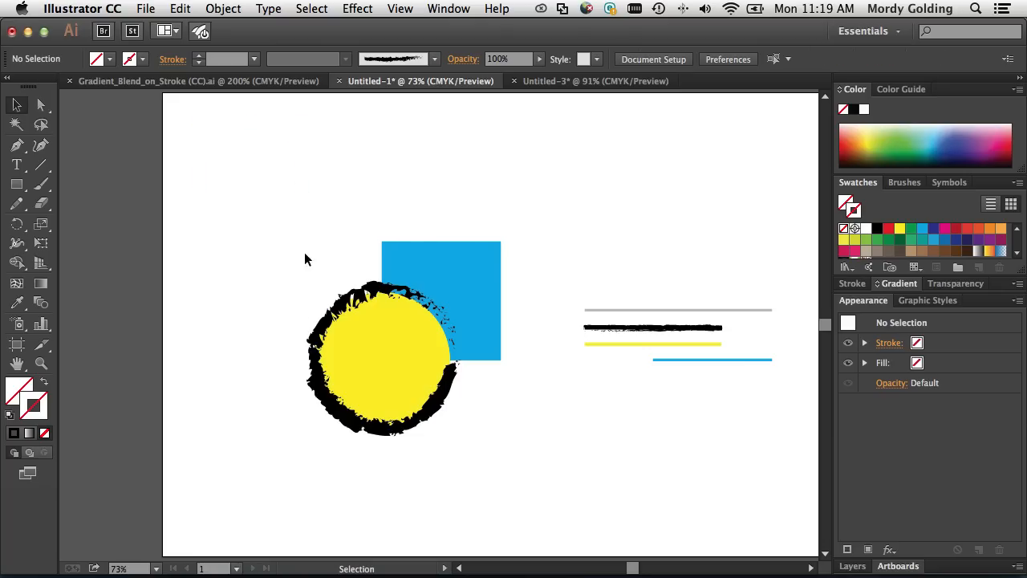
left_click(472, 280)
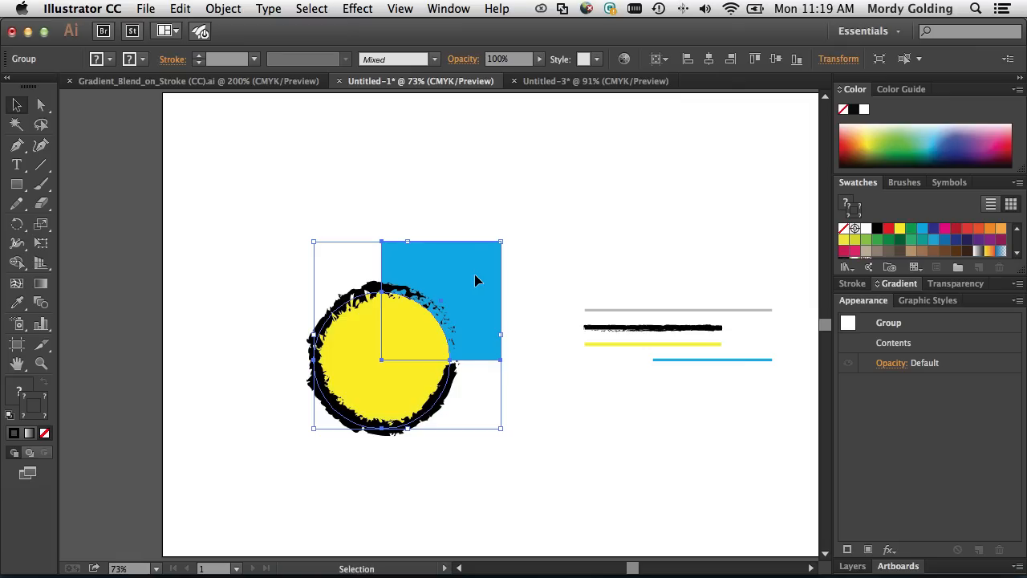
left_click(524, 265)
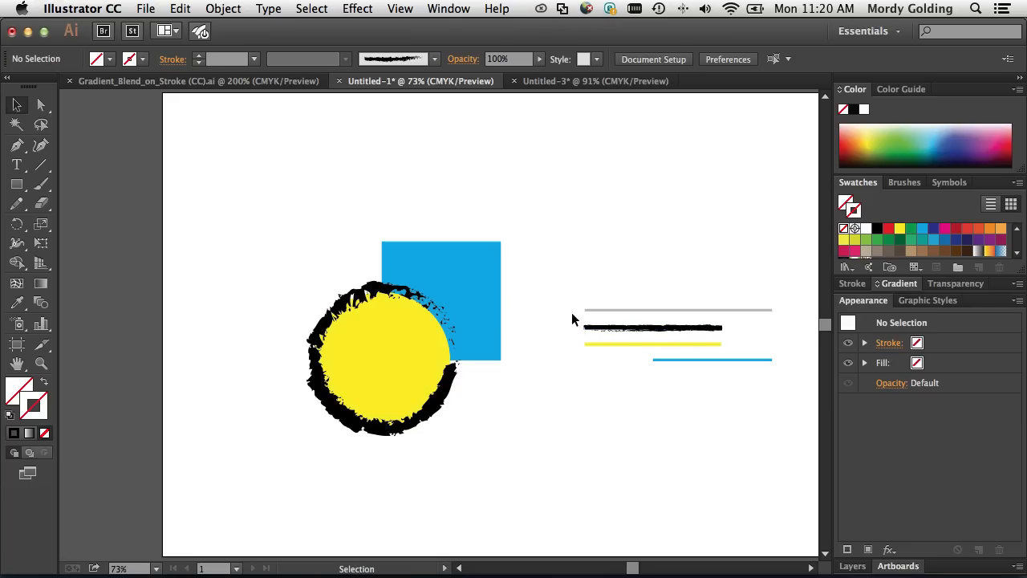
Examine the appearance of the thin gray bar above the black brushed line, leaving nothing selected
left_click(604, 311)
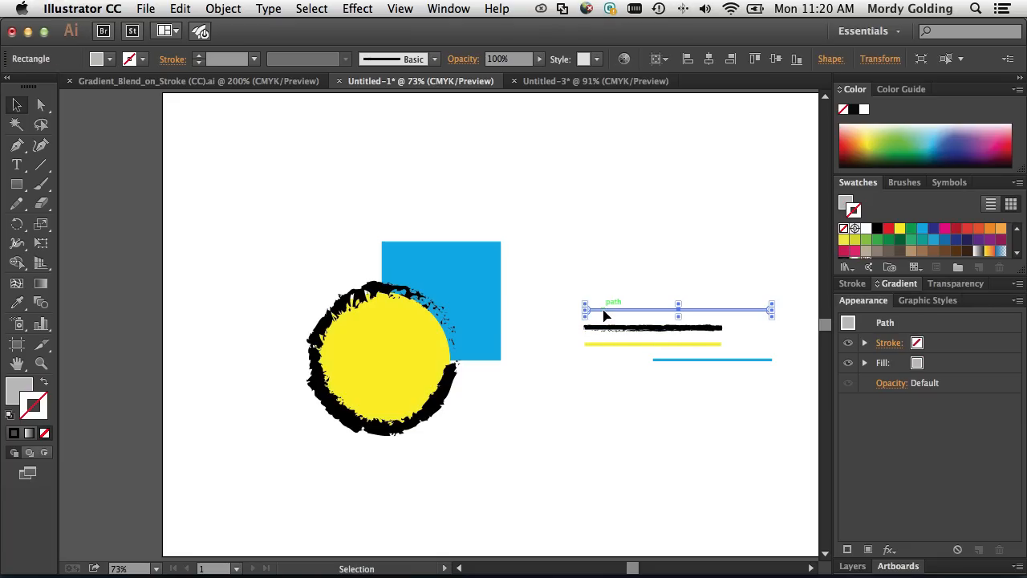
left_click(608, 286)
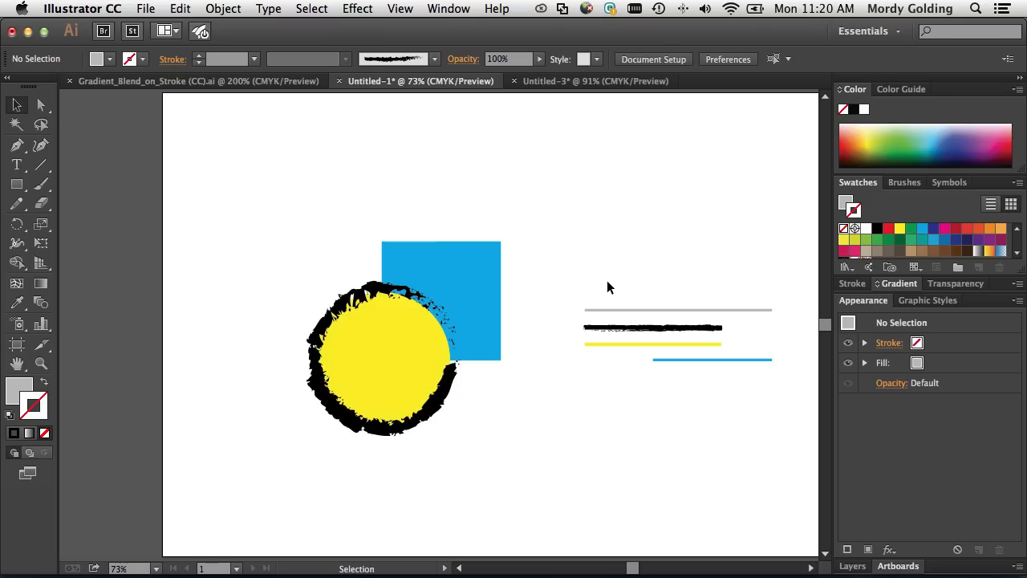
left_click(614, 309)
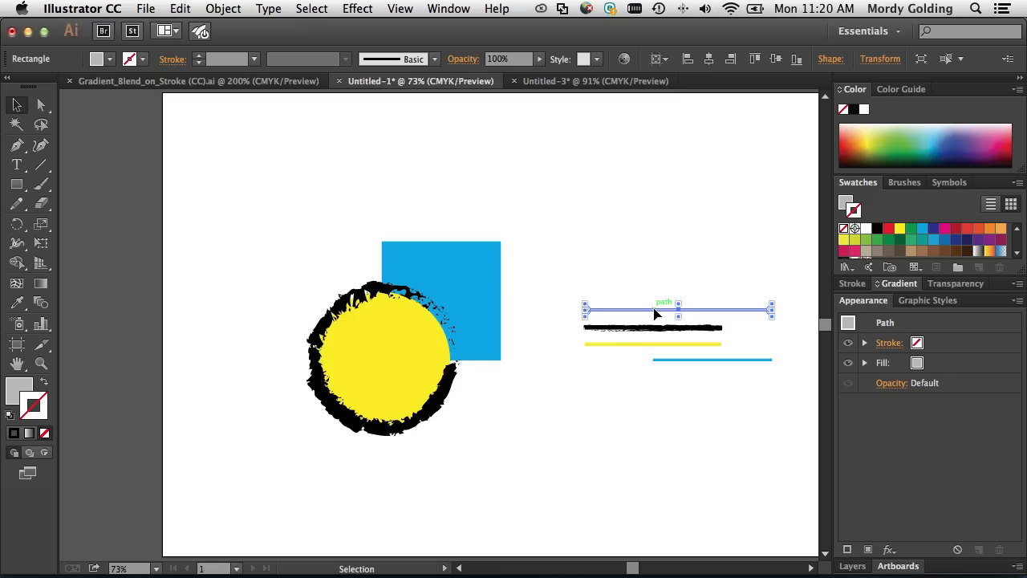
left_click(662, 276)
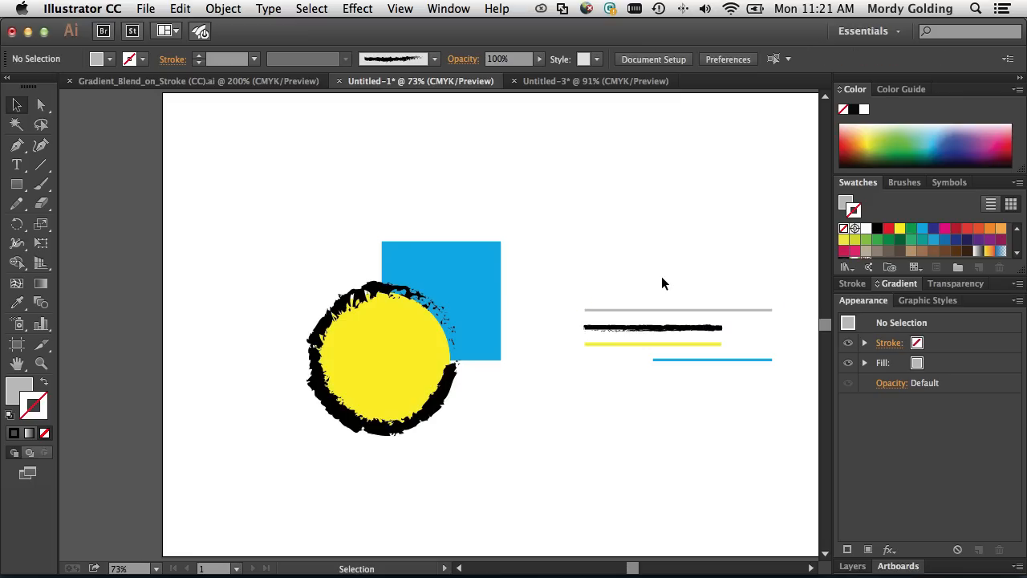
Open the contents of the circle-and-square group to examine the appearance of its paths, and deselect
left_click(448, 276)
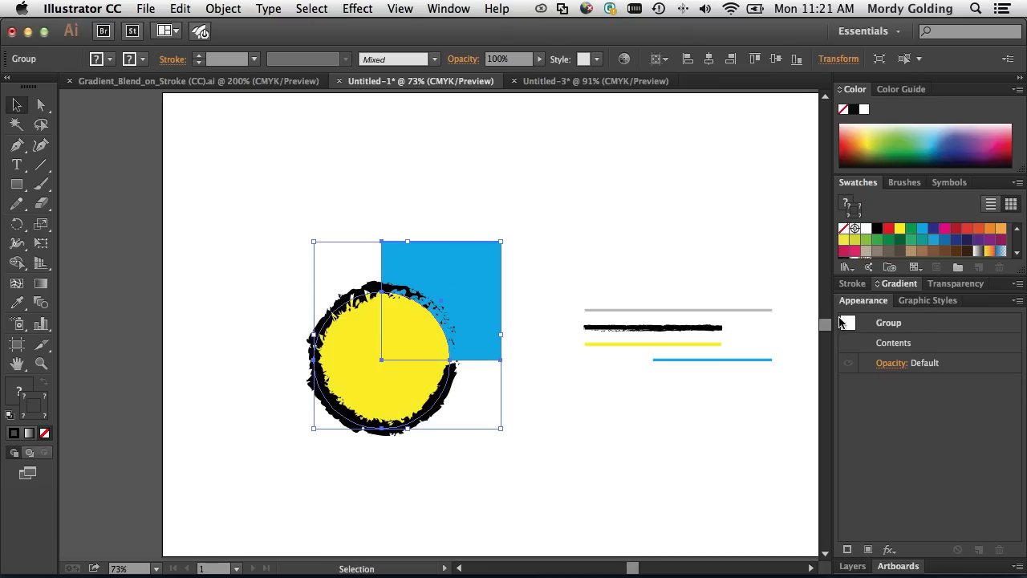
double_click(931, 346)
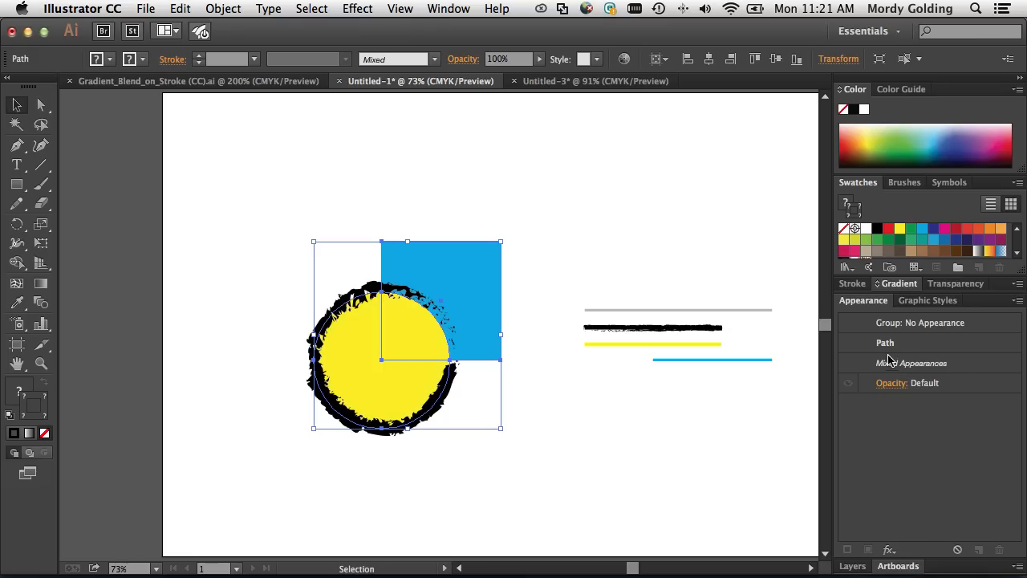
left_click(678, 277)
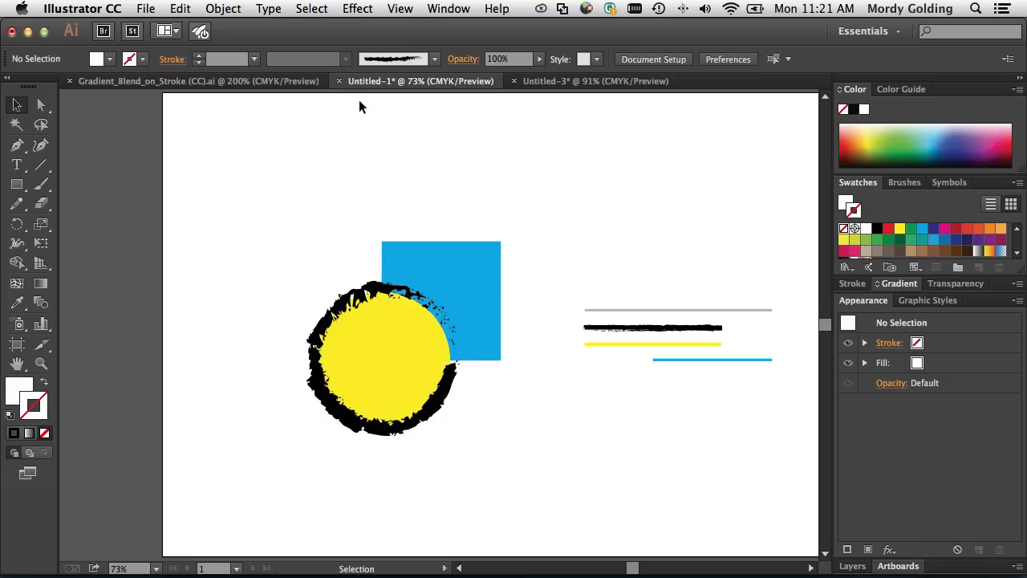
Switch to the Untitled-3 document and open the contents of the gradient-filled group
left_click(524, 81)
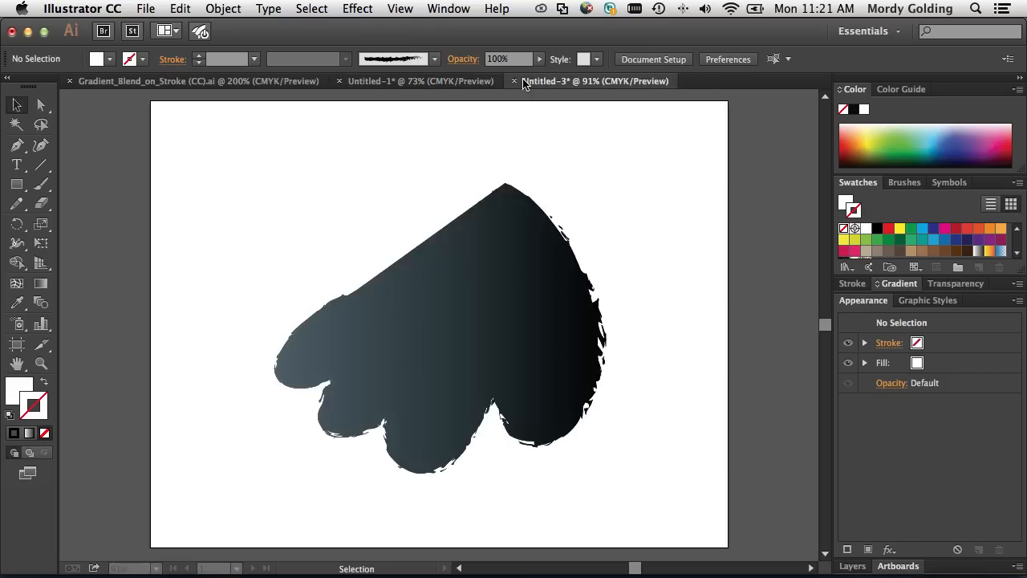
left_click(484, 291)
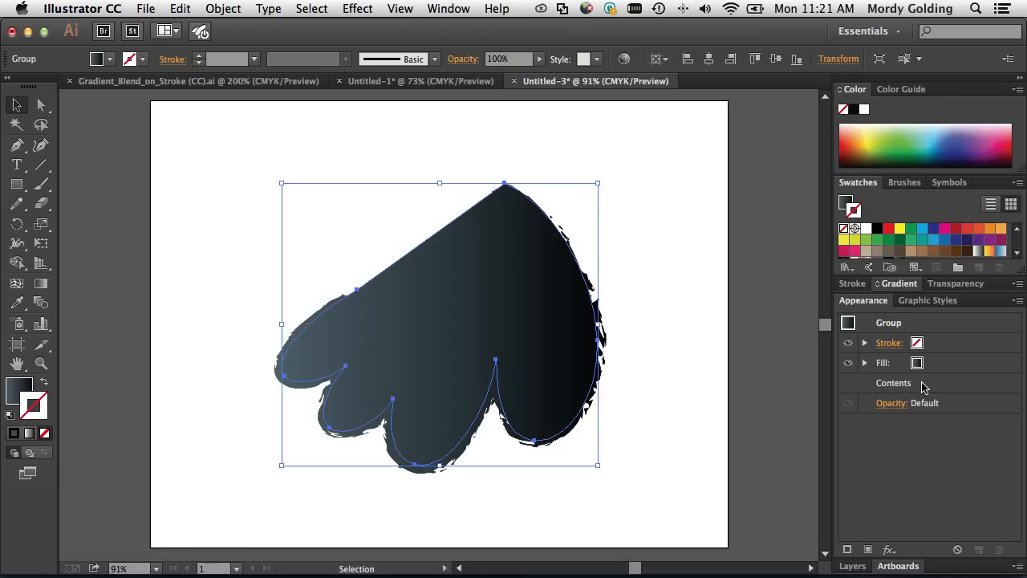
double_click(894, 383)
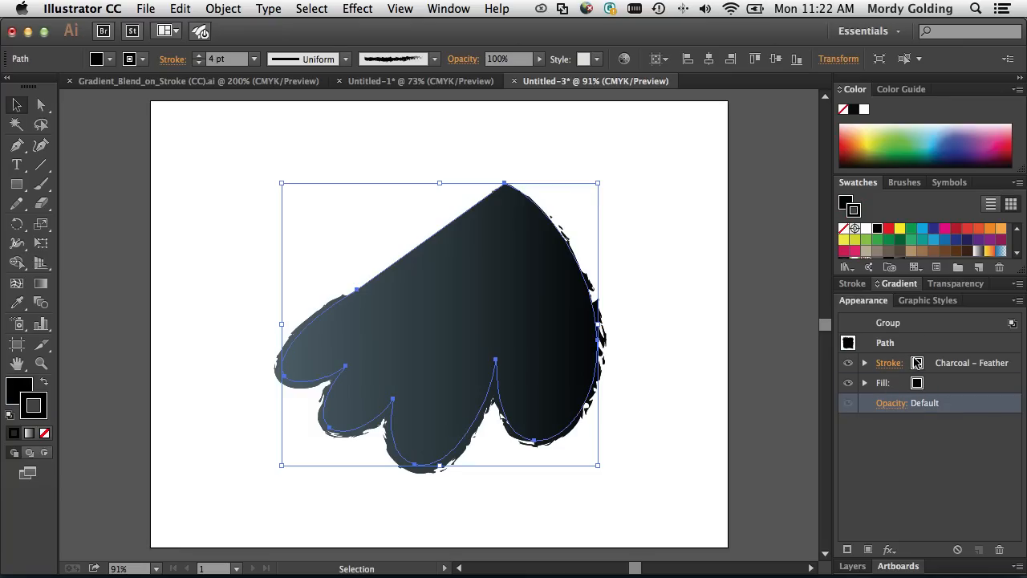
Set the fill of the path inside the group to yellow and deselect the artwork
left_click(917, 383)
left_click(920, 386)
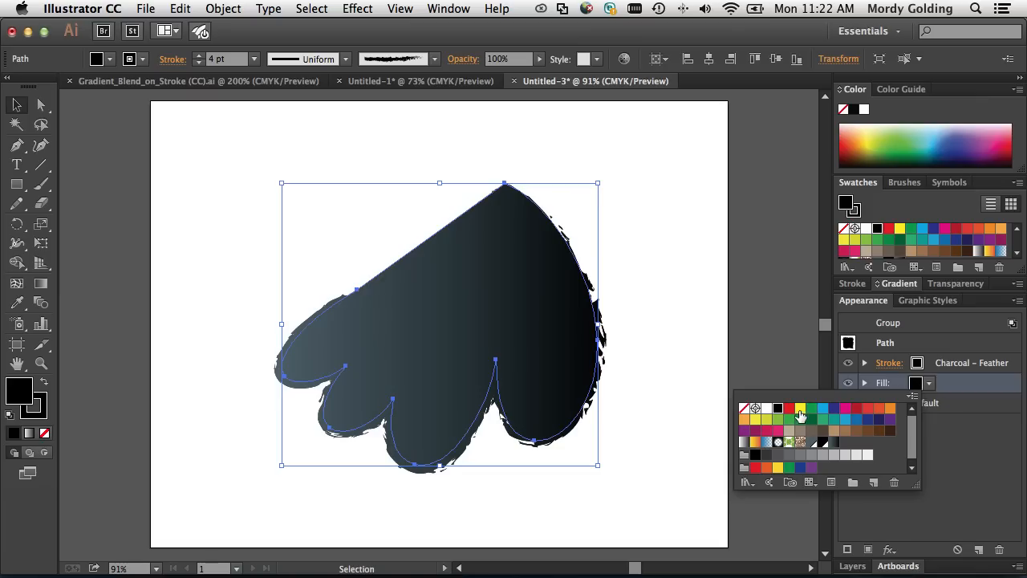
left_click(800, 410)
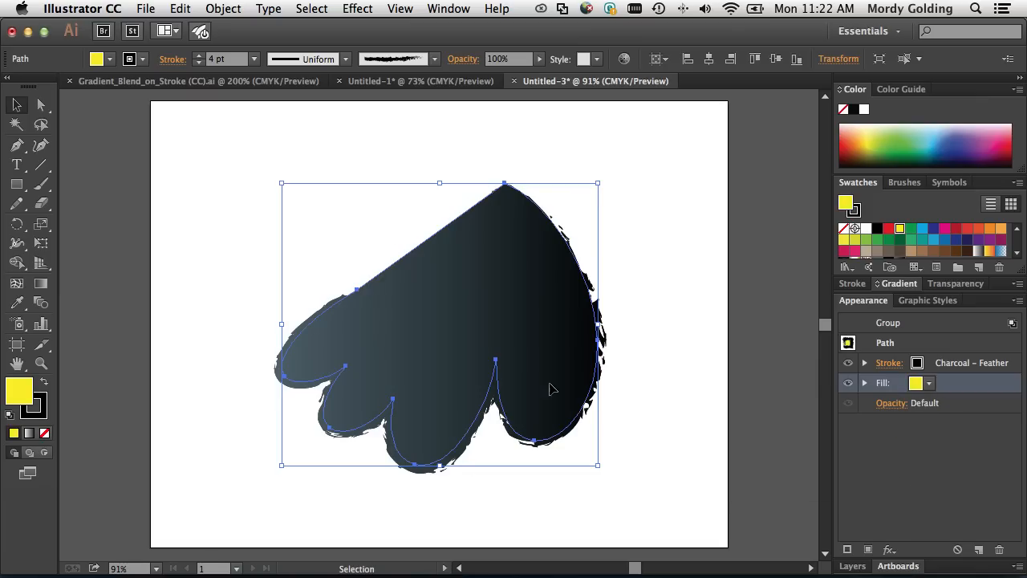
left_click(669, 326)
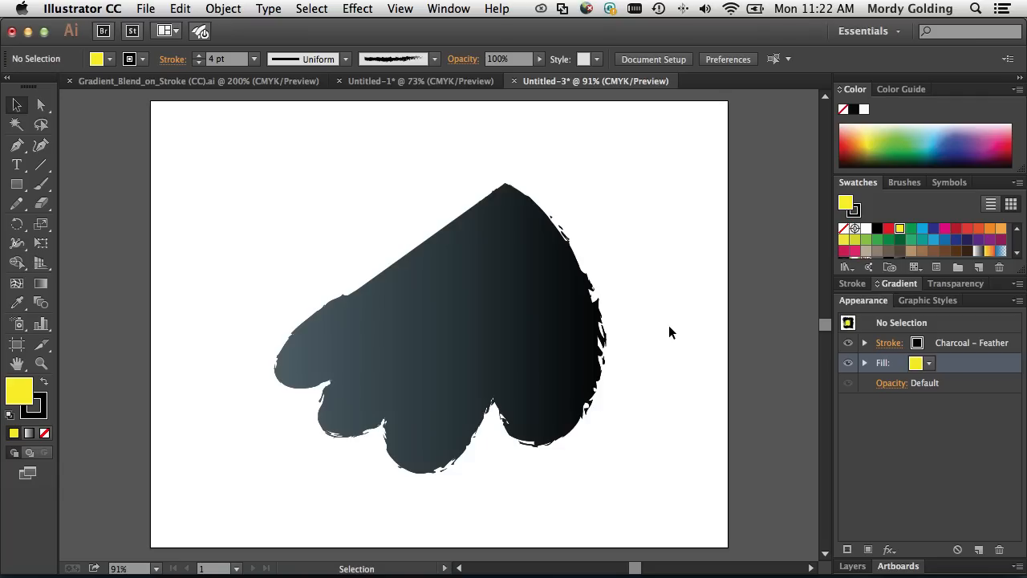
Switch to Chrome and bring the Vector_Painting.gif window to the front
key("super+Tab")
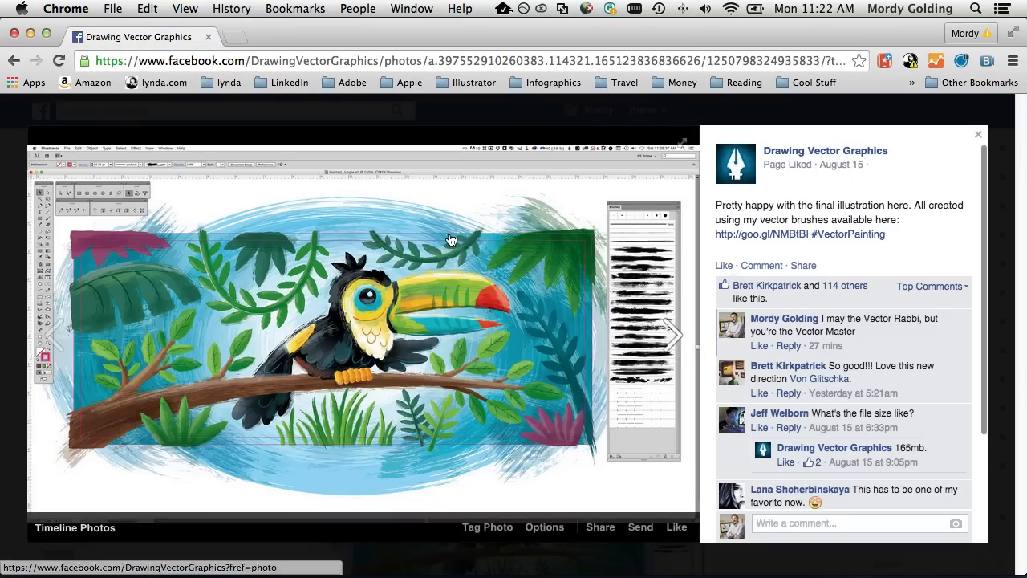
left_click(401, 7)
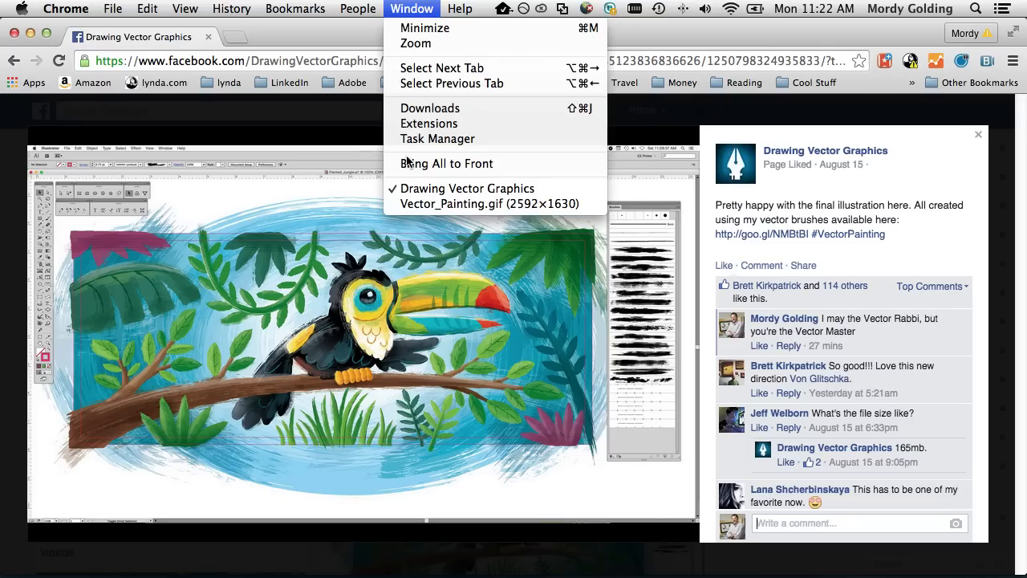
left_click(416, 204)
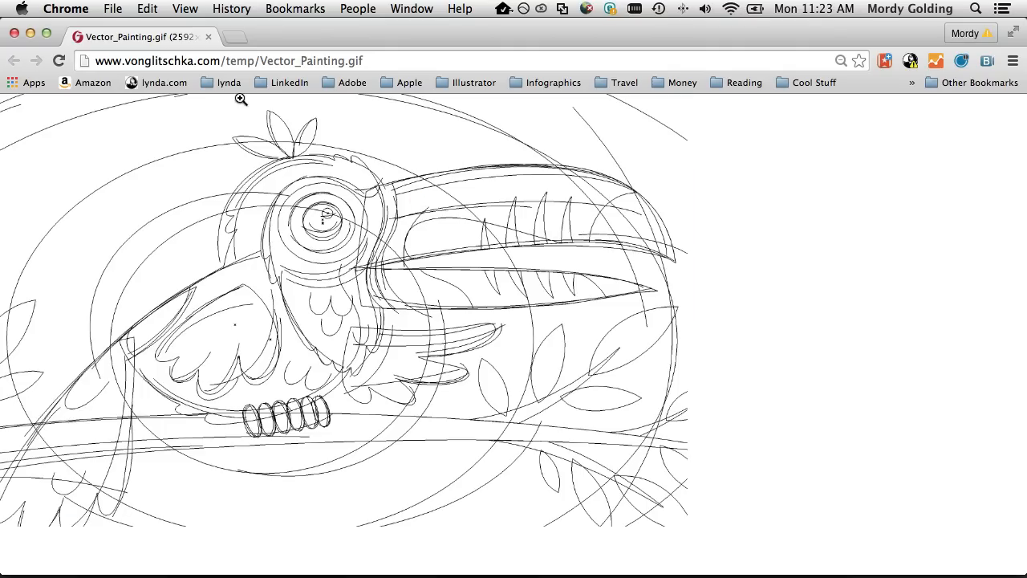
Search lynda.com for "illustrator insider" and open the course Illustrator Insider Training: Rethinking the Essentials
left_click(174, 84)
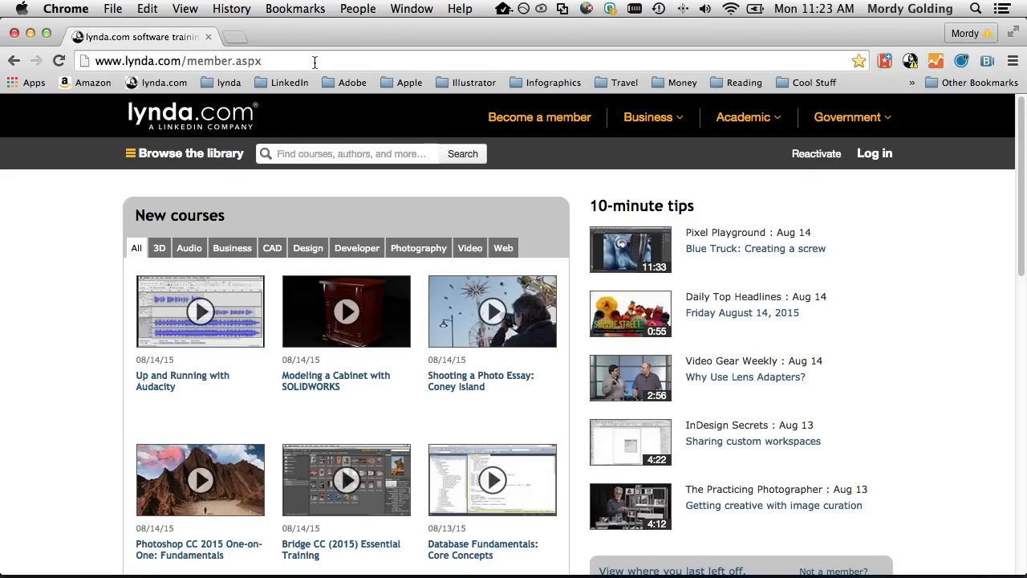
left_click(346, 154)
type("illu")
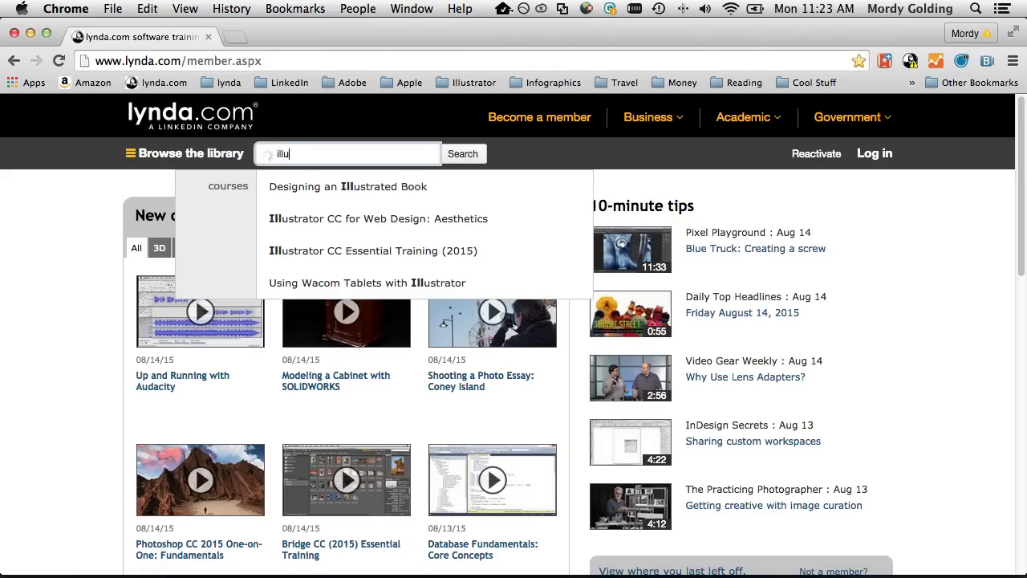
type("strator insider")
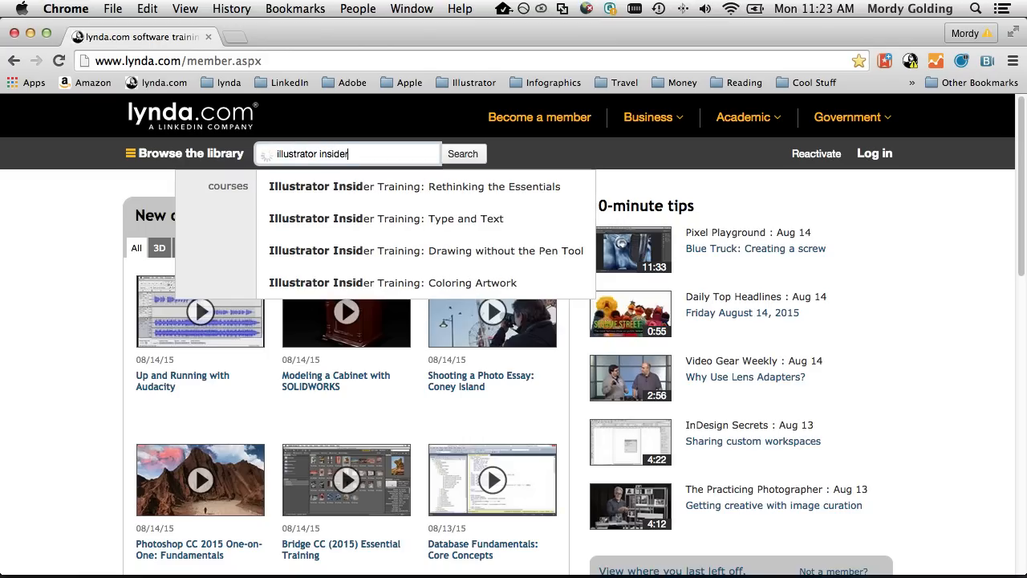
left_click(385, 193)
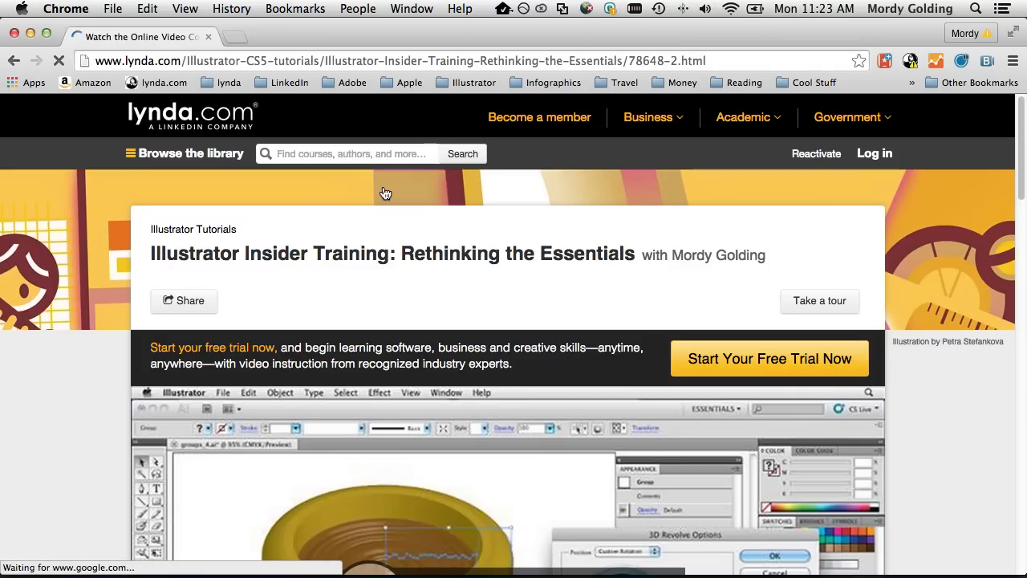
Examine the course's details and chapter list, including the chapters on appearances and groups, and return to the page's beginning
scroll(79, 442, "down", 10)
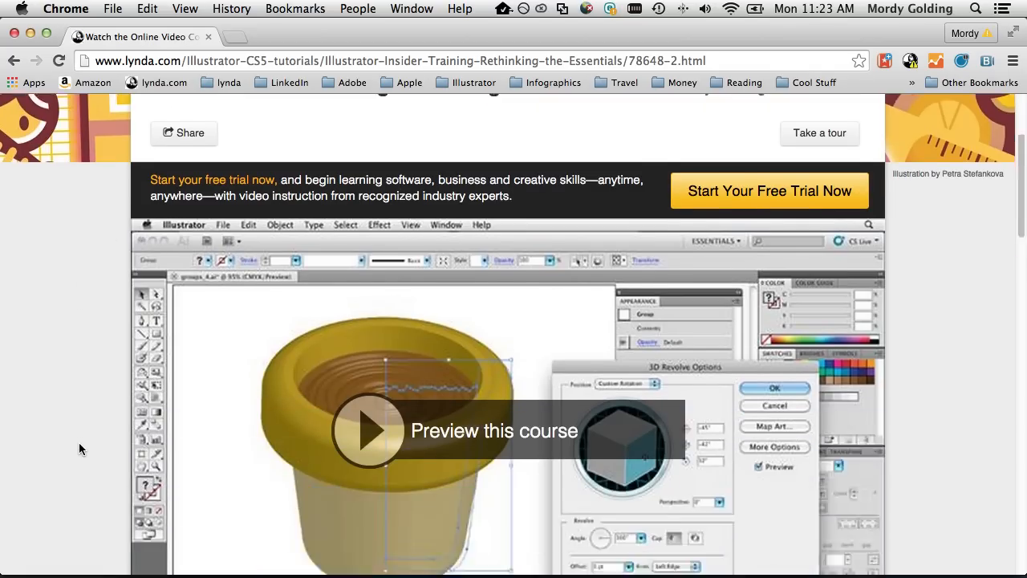
scroll(79, 442, "down", 3)
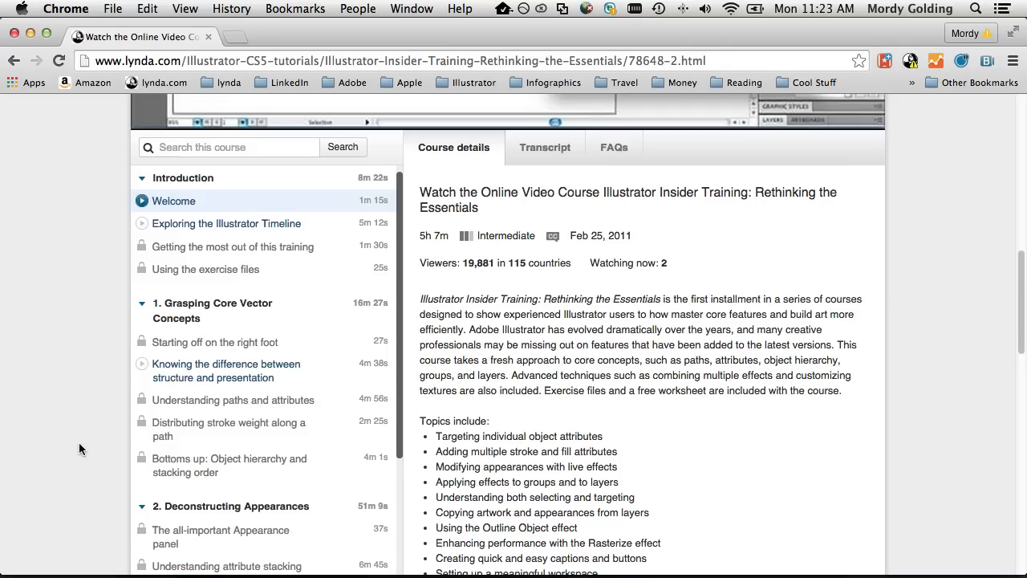
scroll(79, 442, "down", 1)
scroll(78, 443, "down", 2)
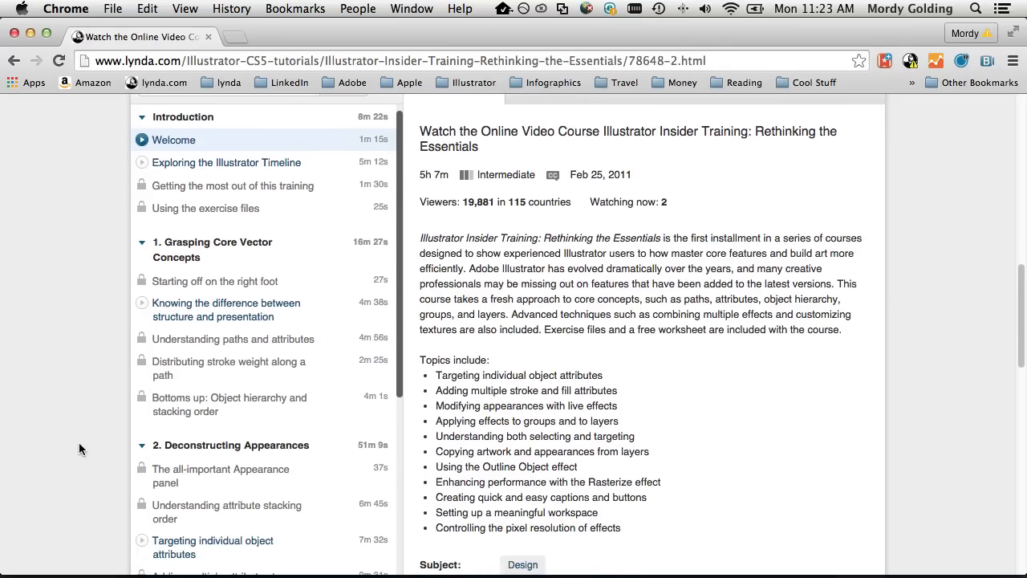
scroll(78, 443, "down", 7)
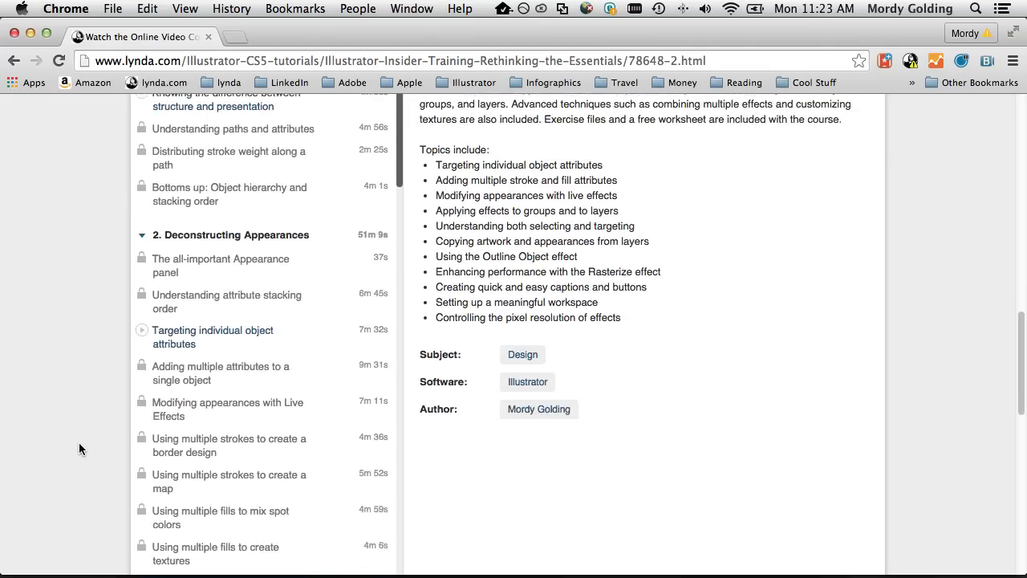
scroll(79, 448, "down", 3)
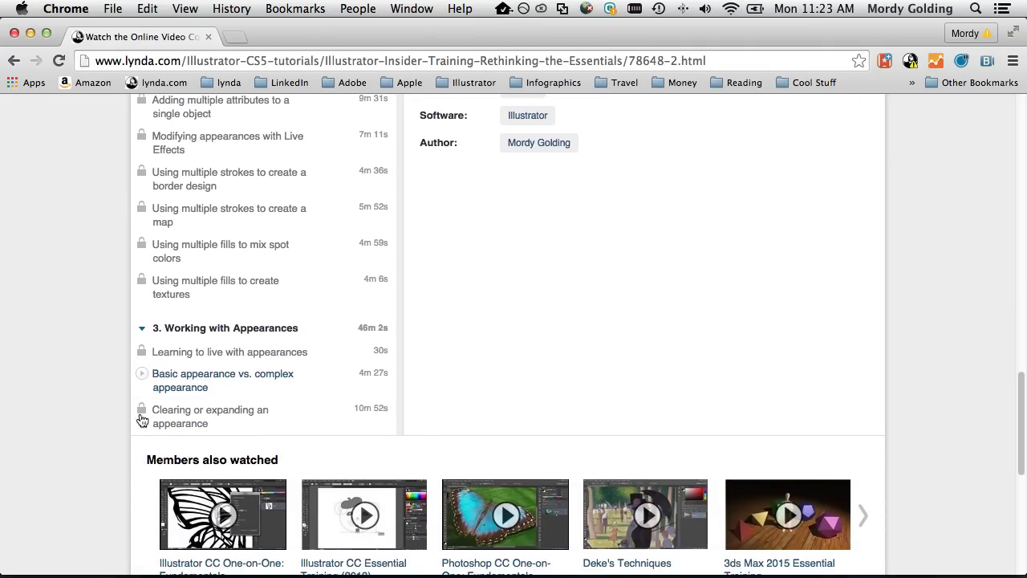
scroll(281, 335, "down", 8)
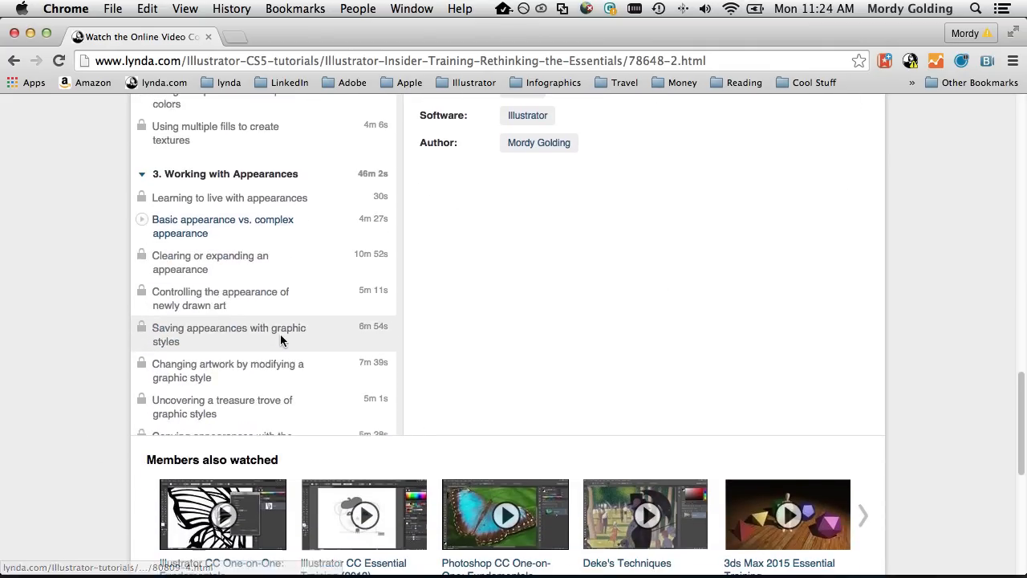
scroll(280, 335, "down", 3)
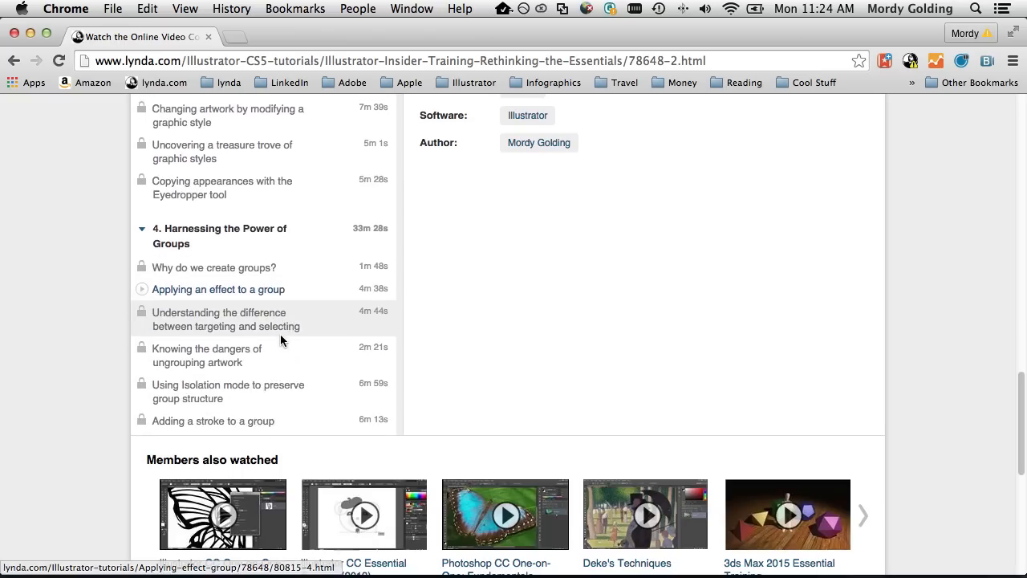
scroll(280, 339, "down", 1)
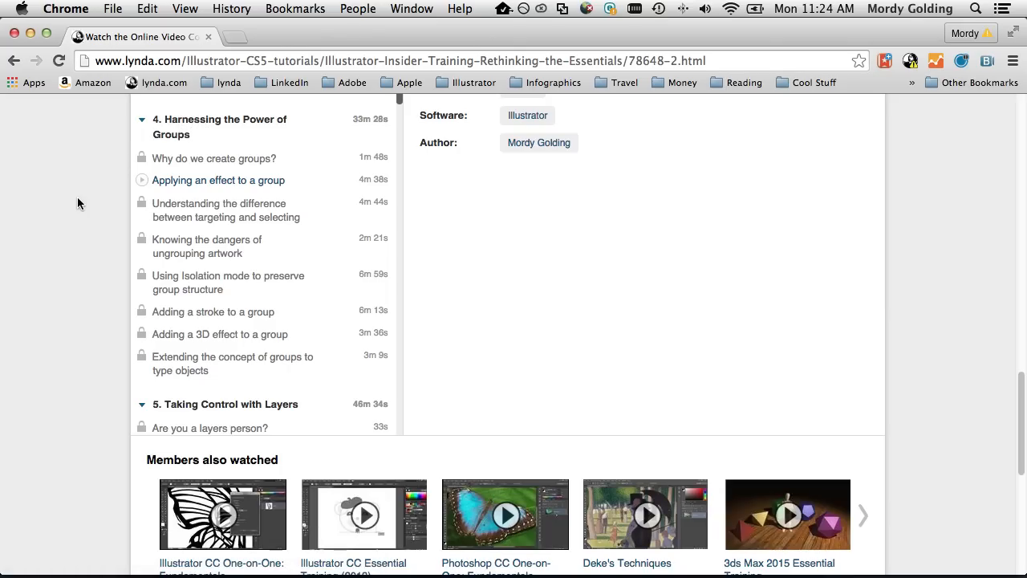
scroll(77, 198, "up", 15)
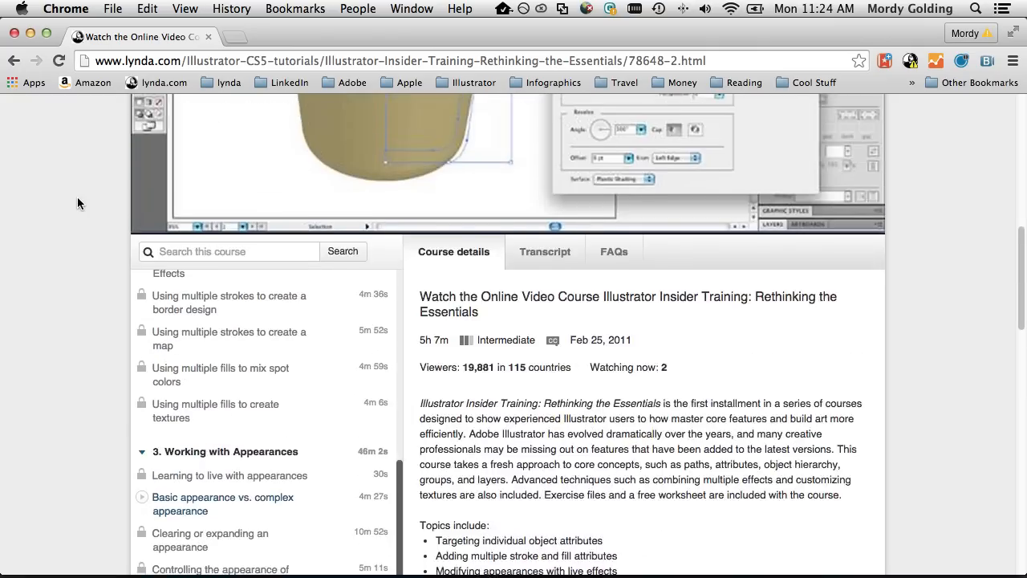
scroll(77, 198, "up", 2)
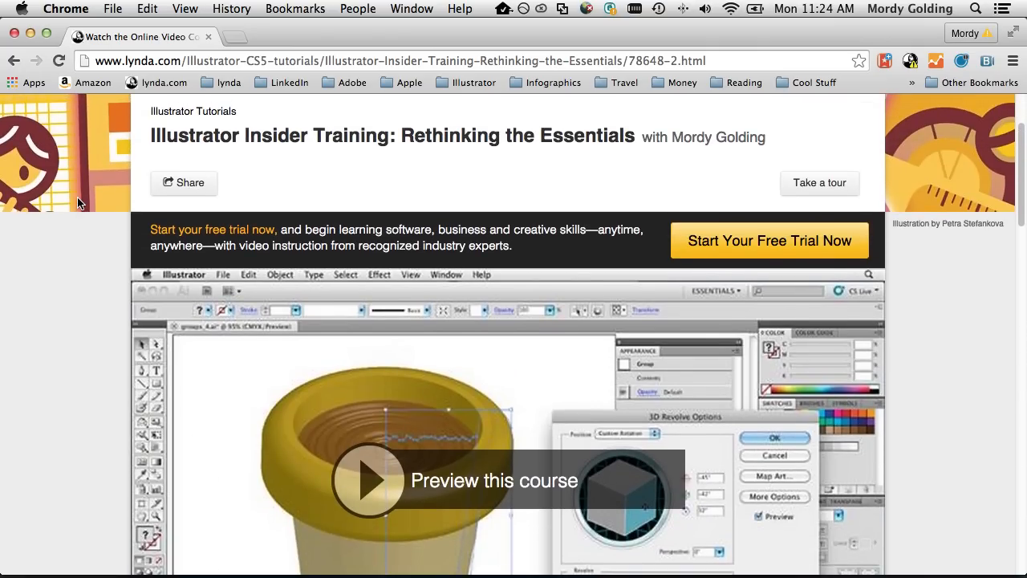